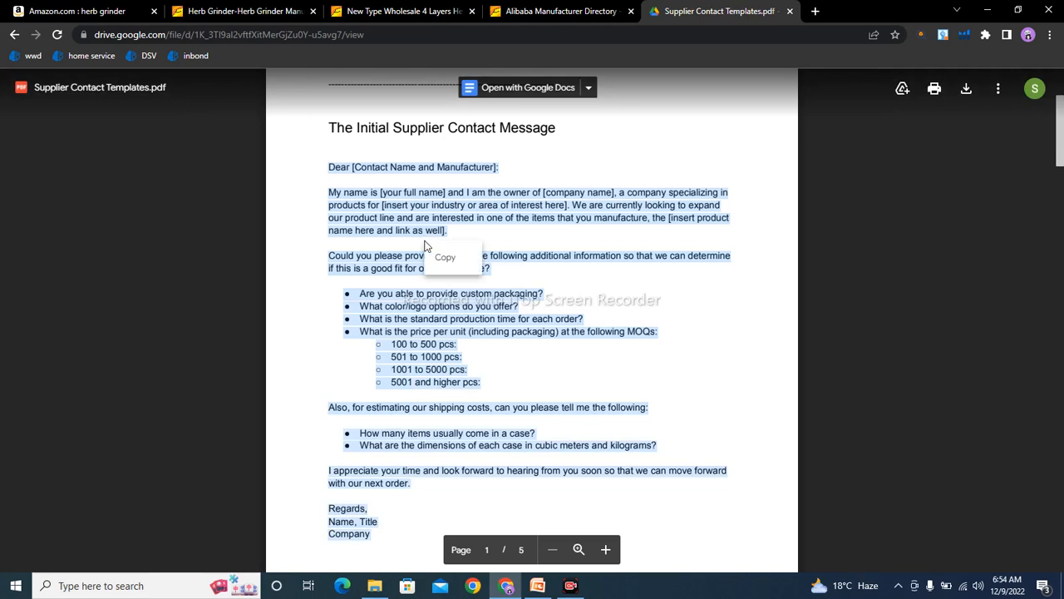
# Copy the initial supplier contact message from the PDF and paste it into the blank Word document.
pyautogui.click(438, 255)
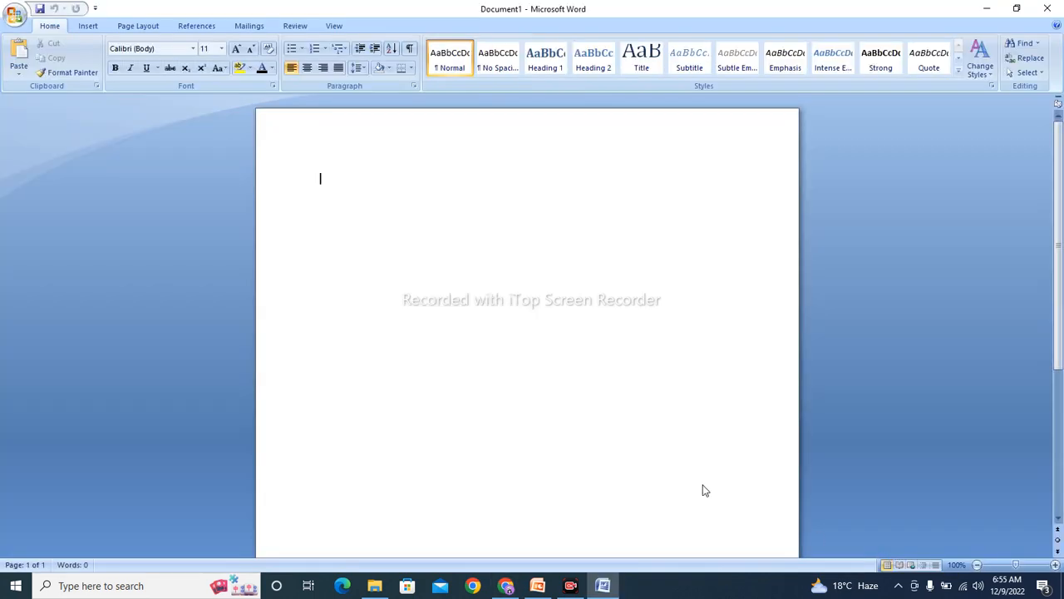
pyautogui.rightClick(322, 179)
pyautogui.click(371, 222)
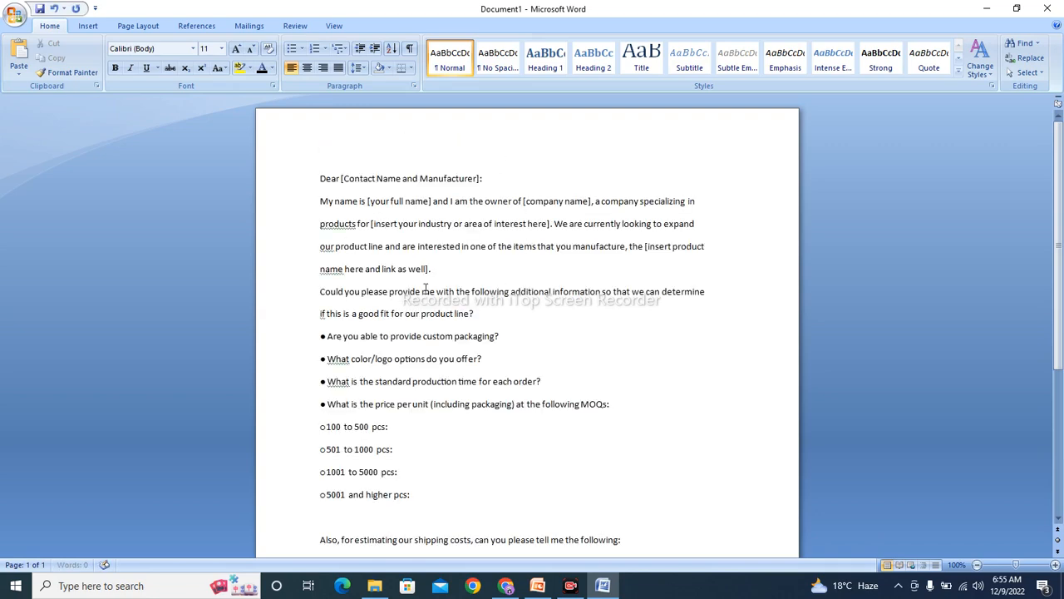
# Return to the browser, close the Supplier Contact Templates PDF, and open a chat with the 4-layer herb grinder's supplier.
pyautogui.click(506, 587)
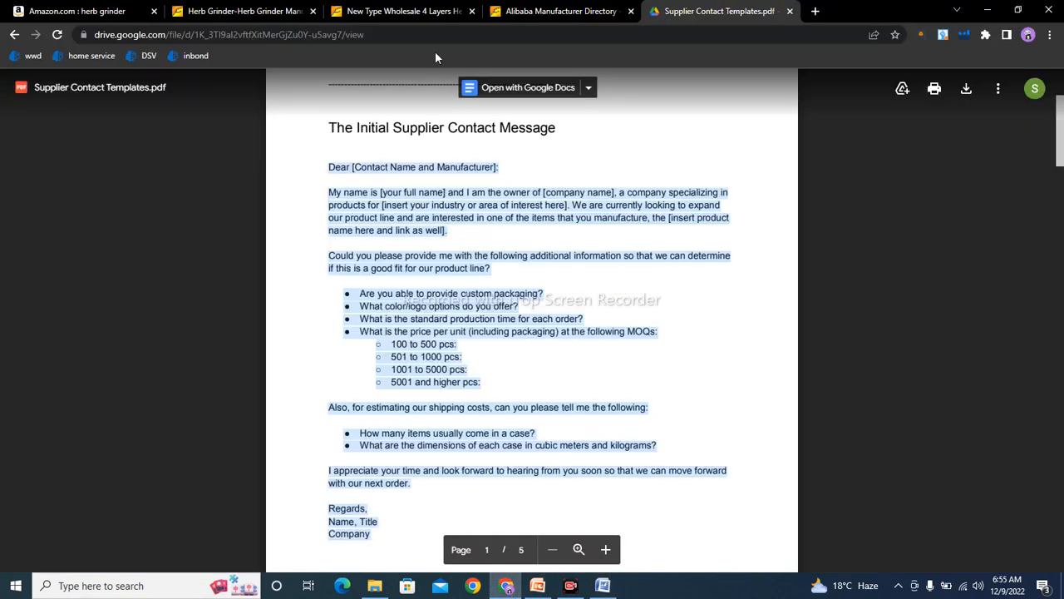
pyautogui.click(559, 11)
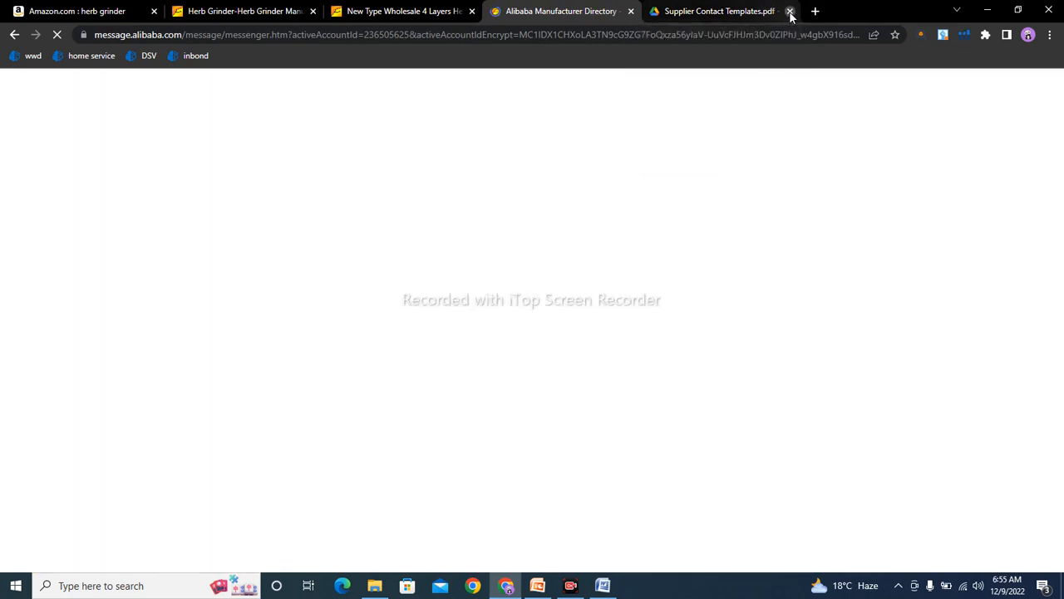
pyautogui.click(790, 12)
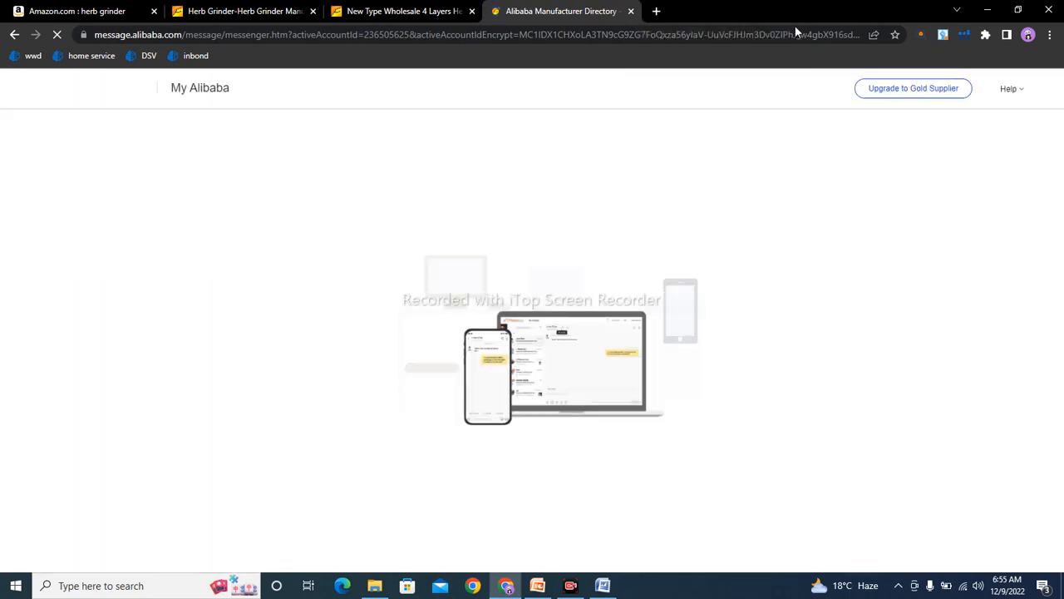
pyautogui.click(418, 11)
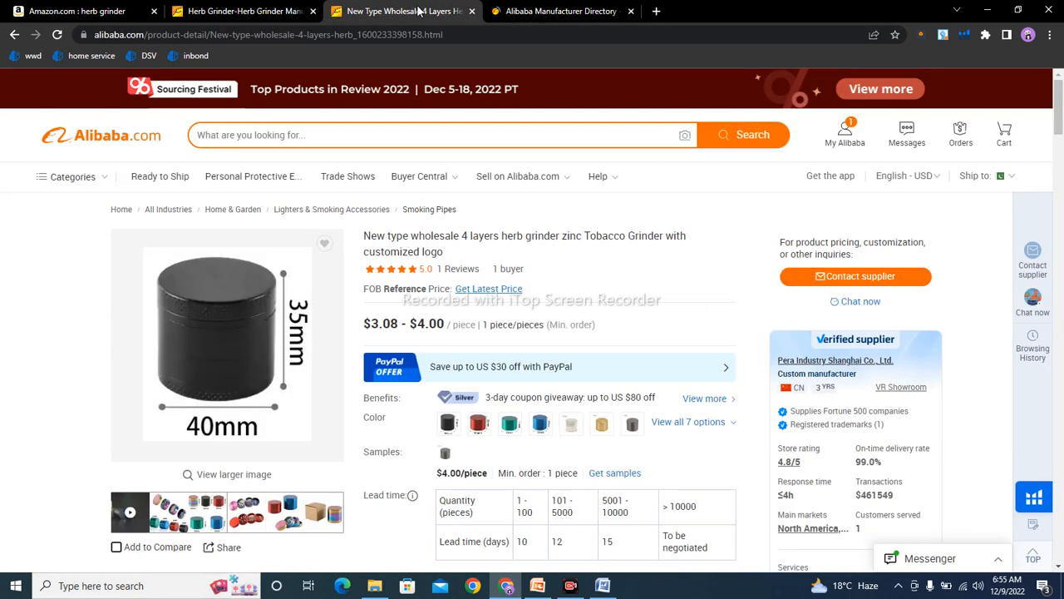
pyautogui.click(856, 303)
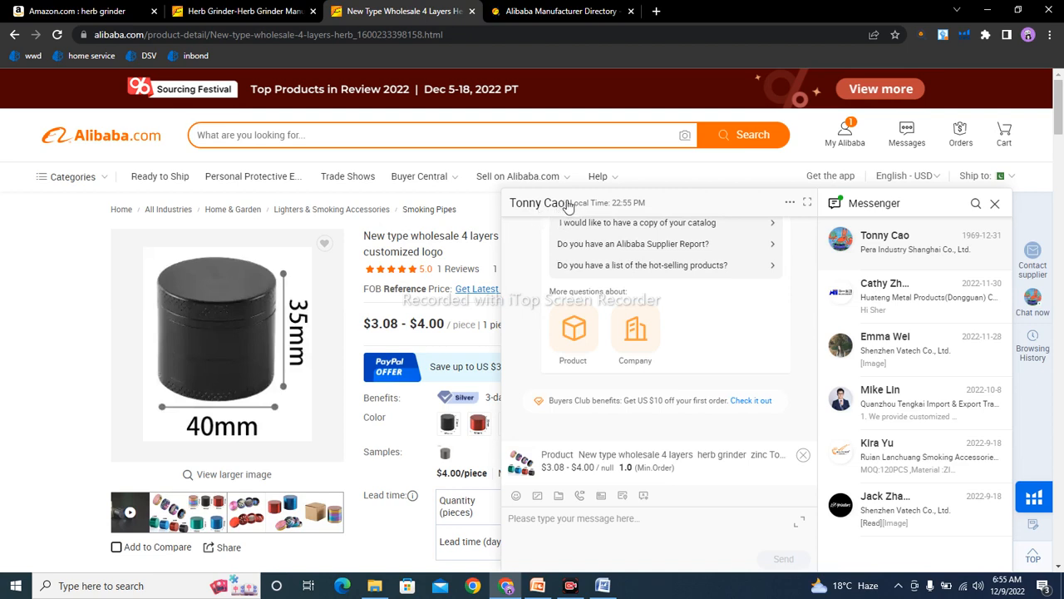
# Copy the supplier contact's name from the header of the product's chat window.
pyautogui.moveTo(568, 207); pyautogui.dragTo(513, 210)
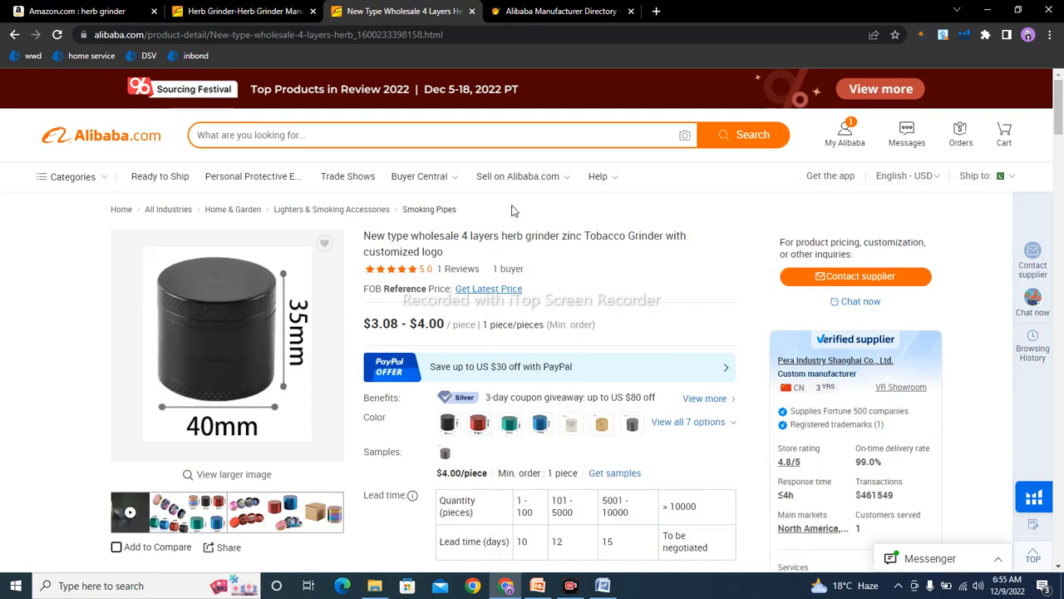
pyautogui.click(844, 307)
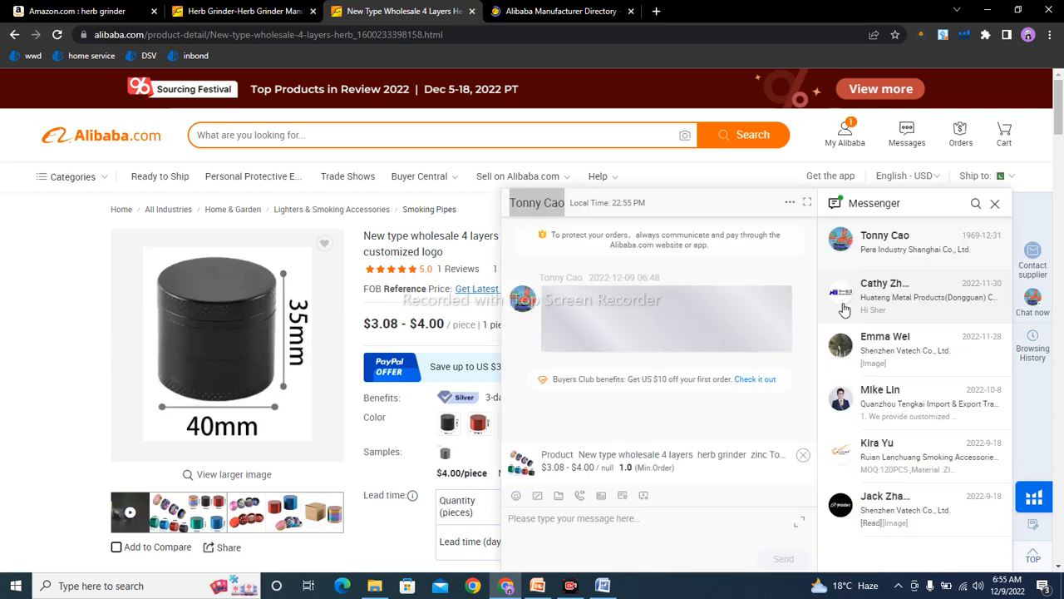
pyautogui.doubleClick(530, 205)
pyautogui.rightClick(527, 202)
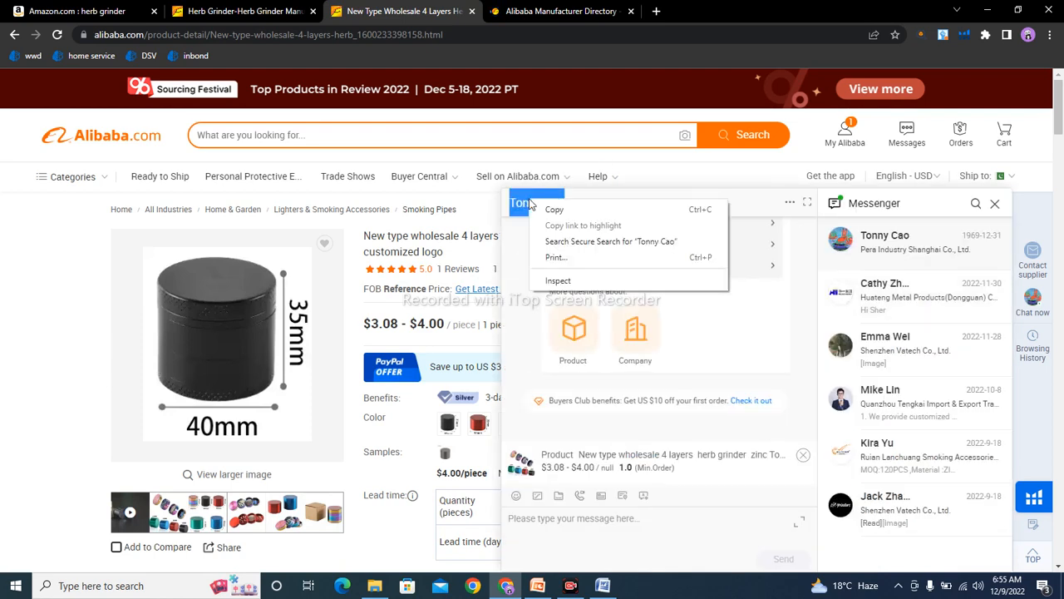
pyautogui.click(552, 210)
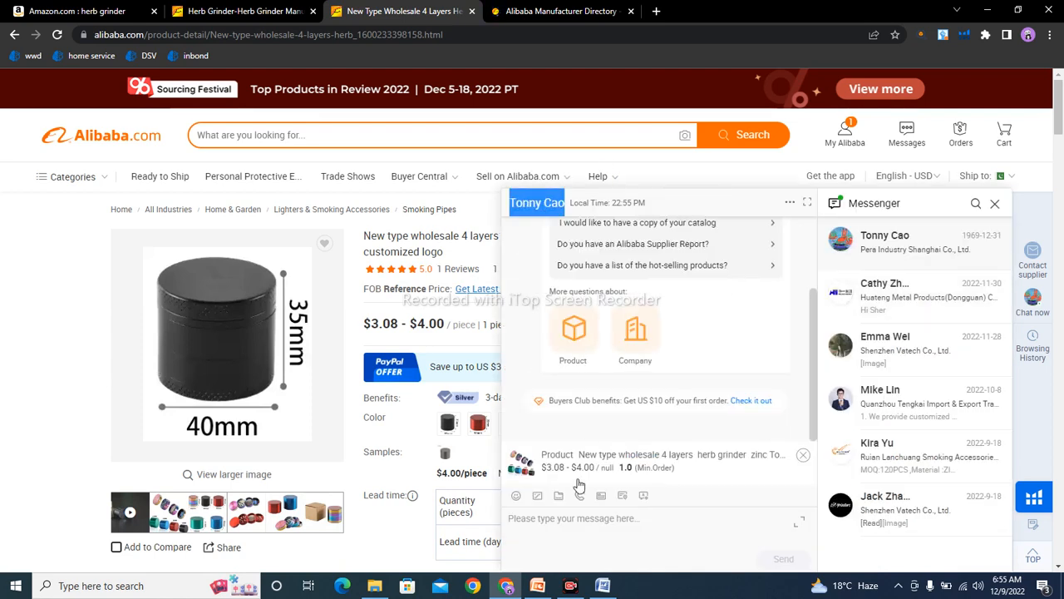
# Switch to the Word document and replace the greeting's [Contact Name and Manufacturer] placeholder with the copied contact name.
pyautogui.click(604, 586)
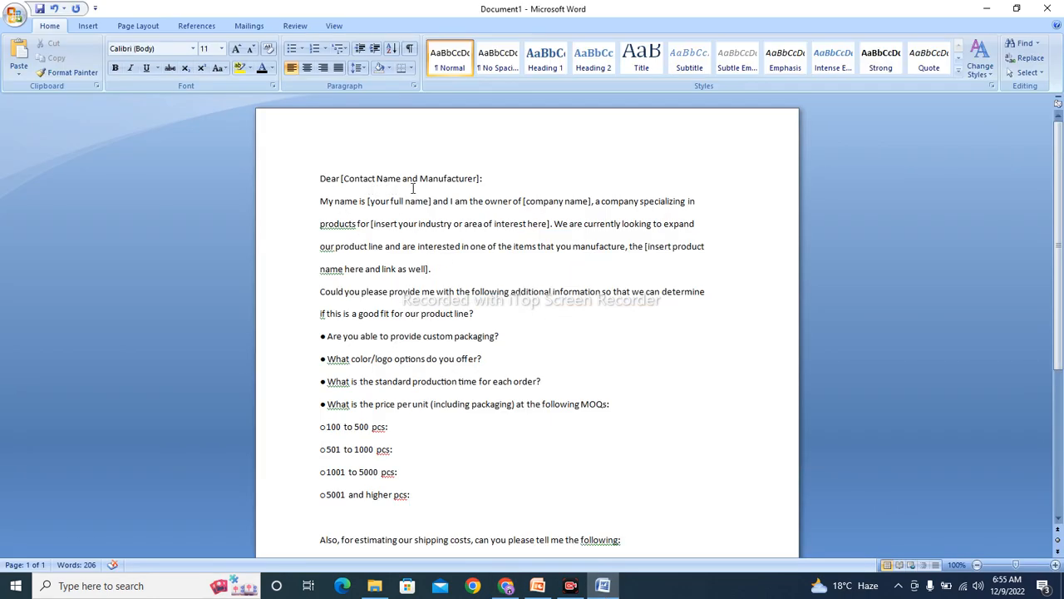
pyautogui.moveTo(484, 179); pyautogui.dragTo(343, 181)
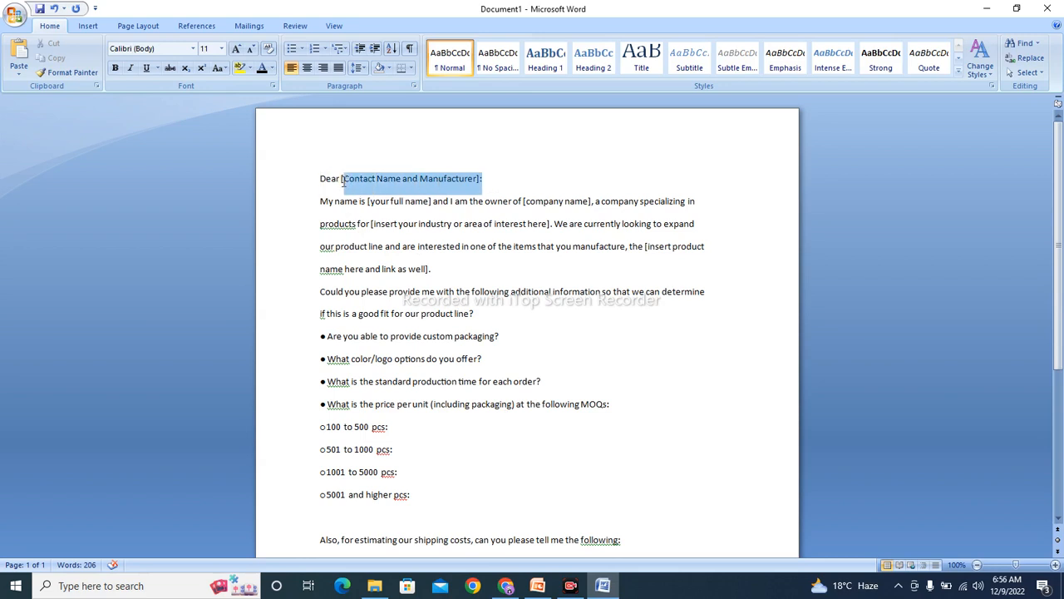
pyautogui.press('BackSpace')
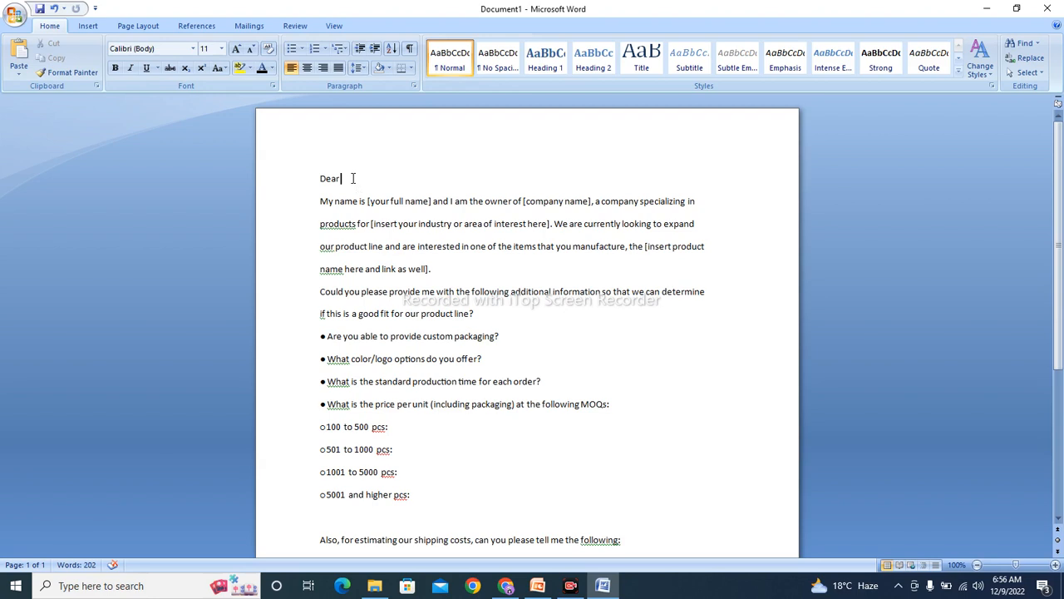
pyautogui.rightClick(353, 178)
pyautogui.click(376, 213)
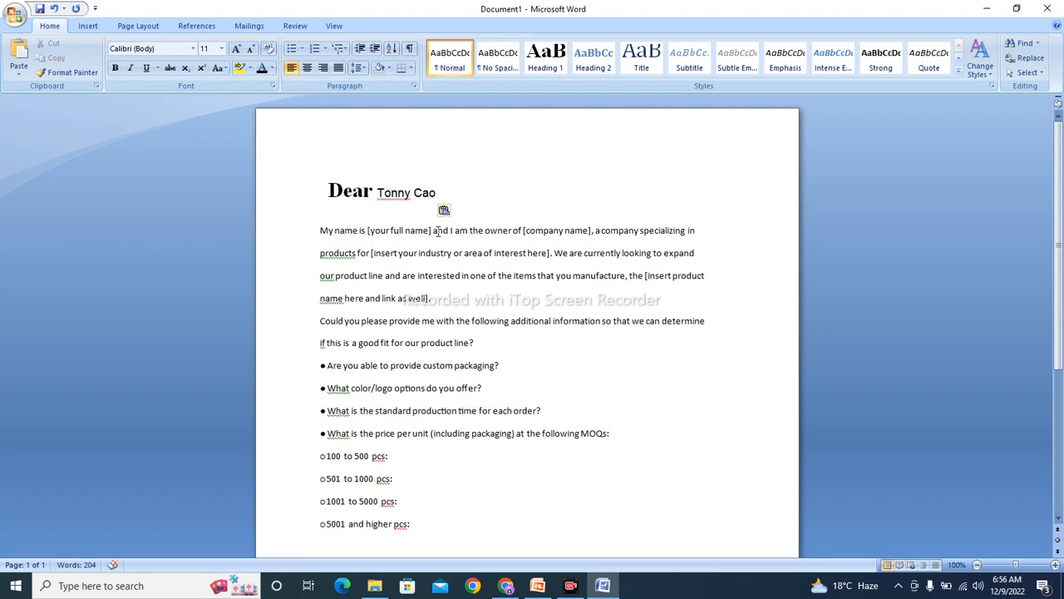
# Replace the [your full name] placeholder in the opening sentence with the sender's name.
pyautogui.moveTo(432, 230); pyautogui.dragTo(366, 231)
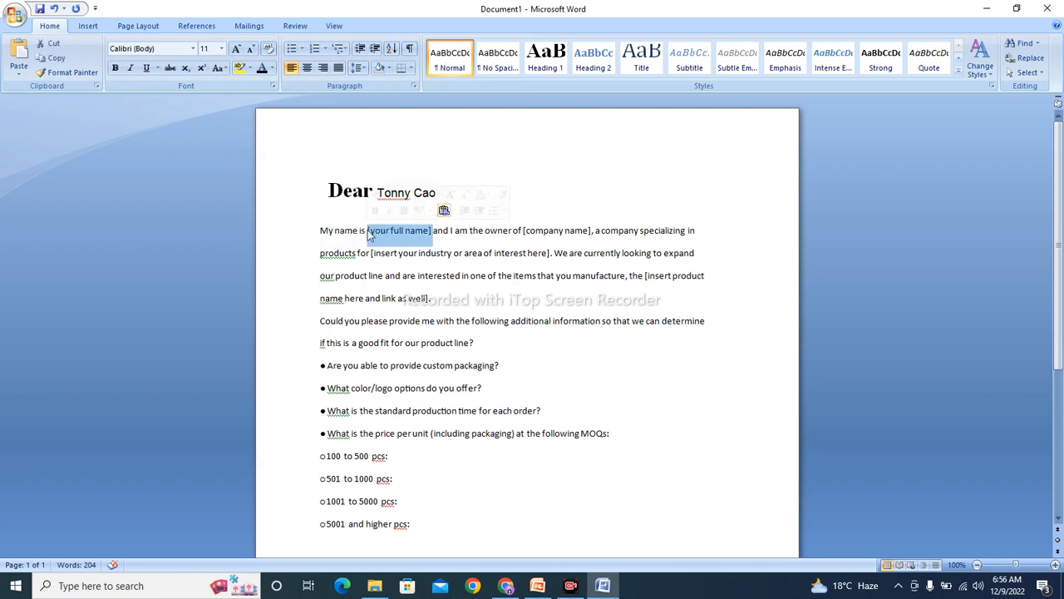
pyautogui.press('Delete')
pyautogui.write('sher')
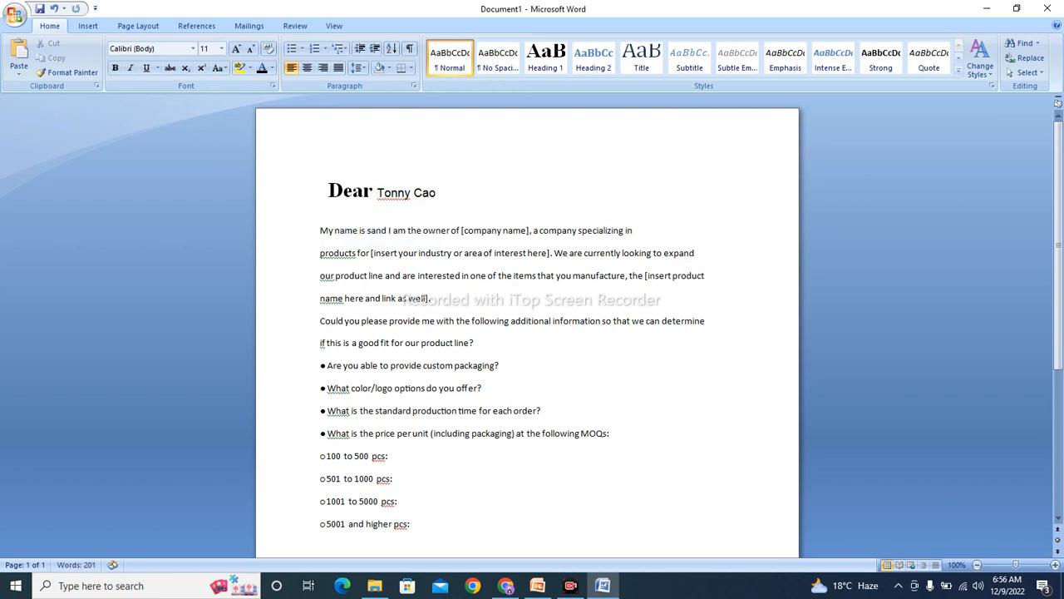
pyautogui.write('i and')
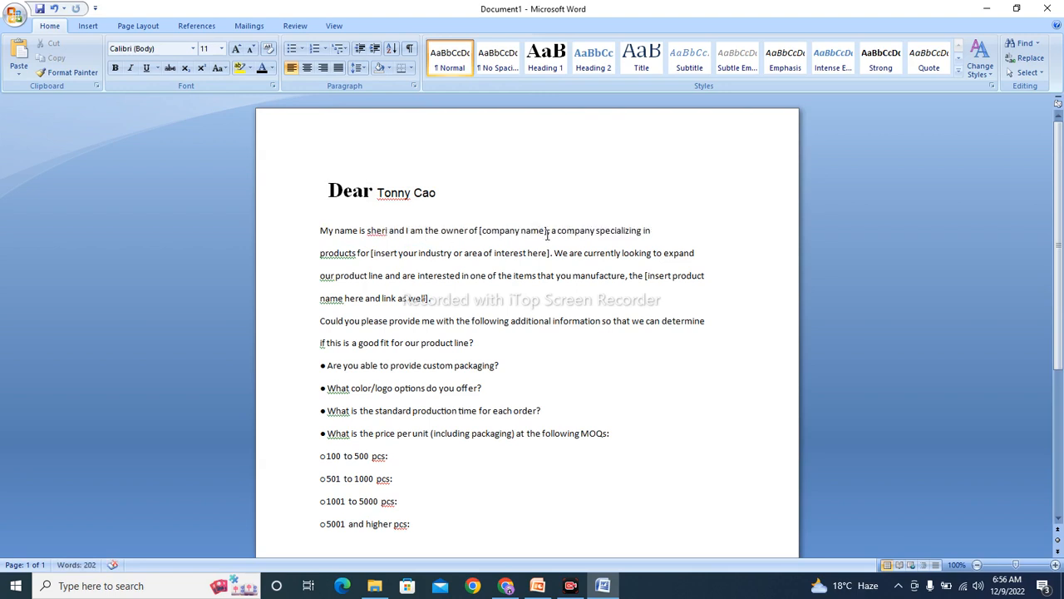
# Replace the [company name] placeholder in the opening sentence with "sarhad corporation".
pyautogui.moveTo(548, 231); pyautogui.dragTo(501, 237)
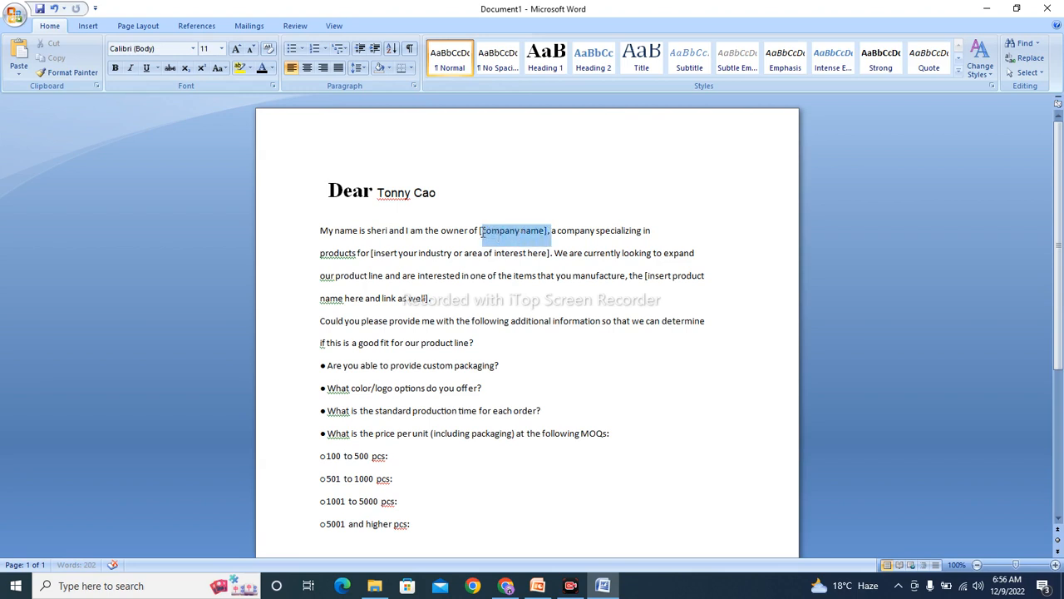
pyautogui.press('Delete')
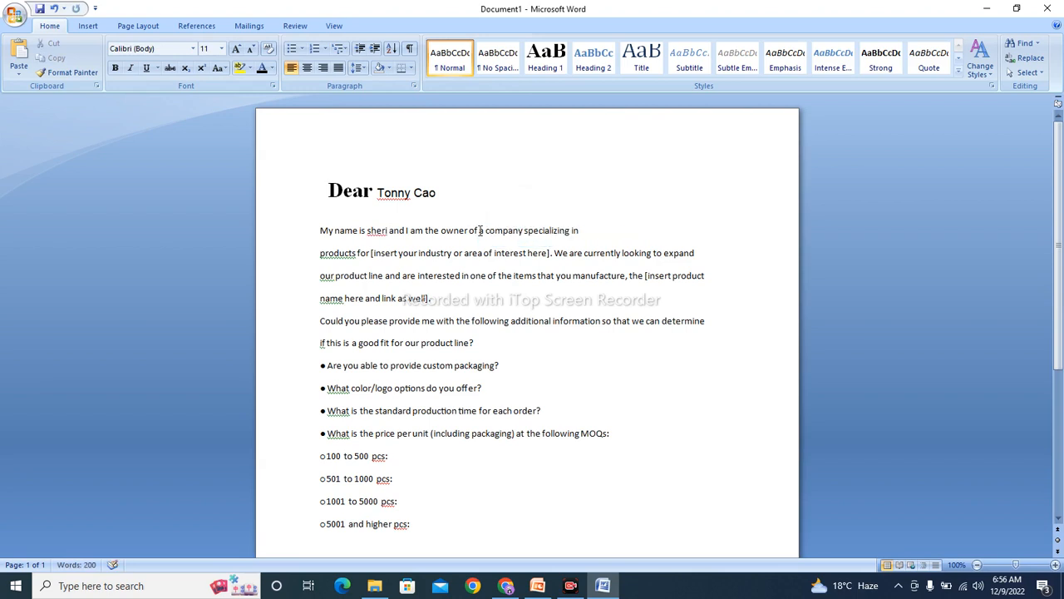
pyautogui.write('sarhad ')
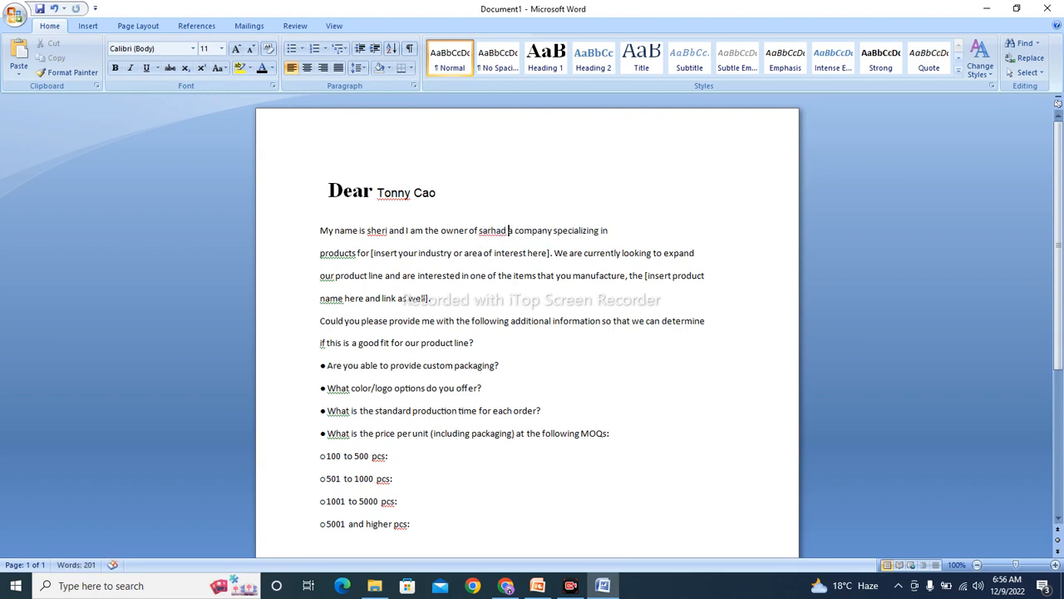
pyautogui.write('cor')
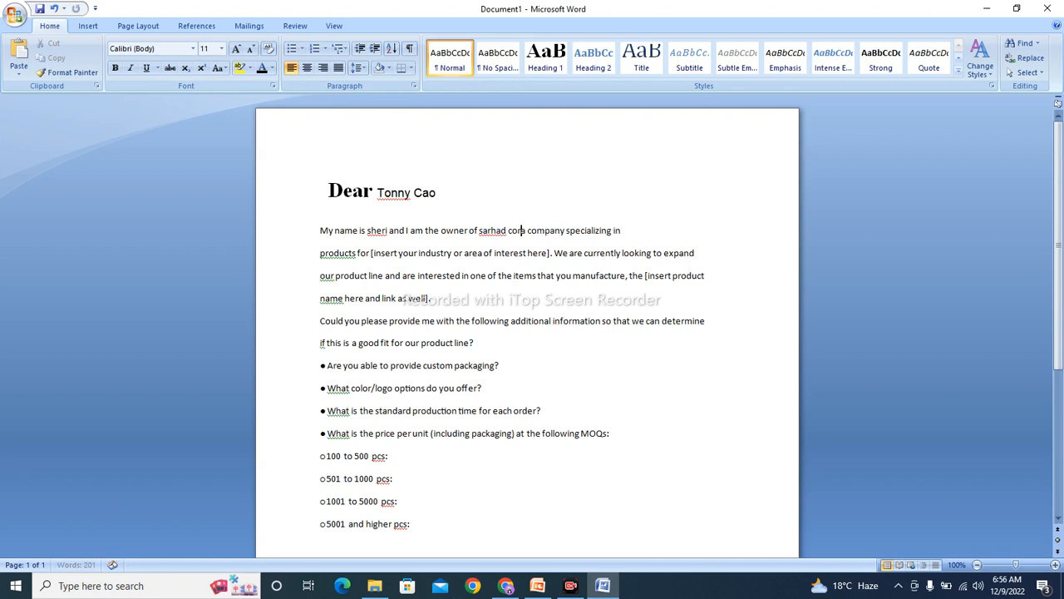
pyautogui.write('porat')
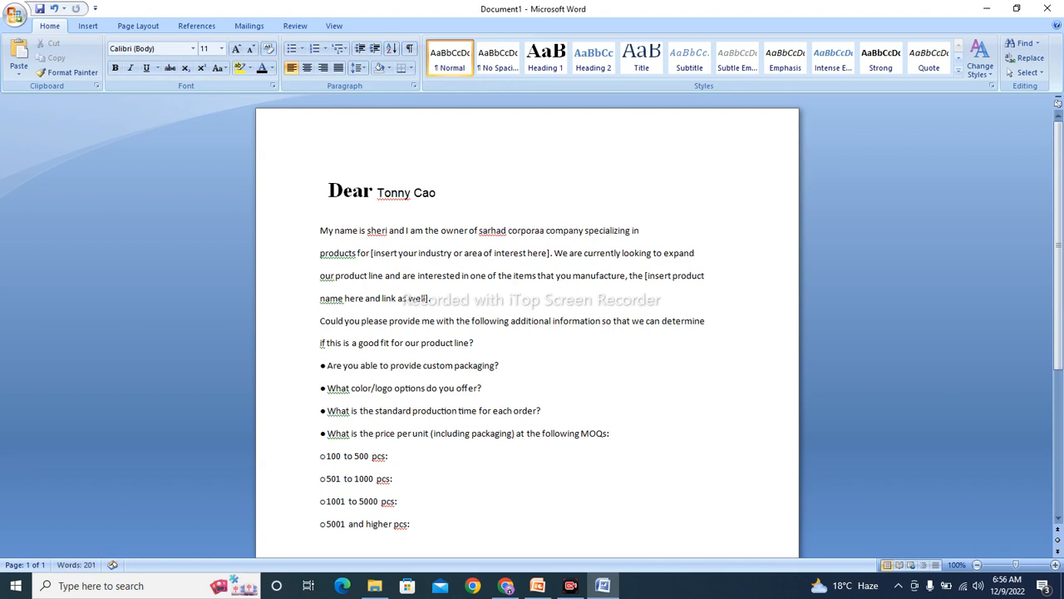
pyautogui.write('ion')
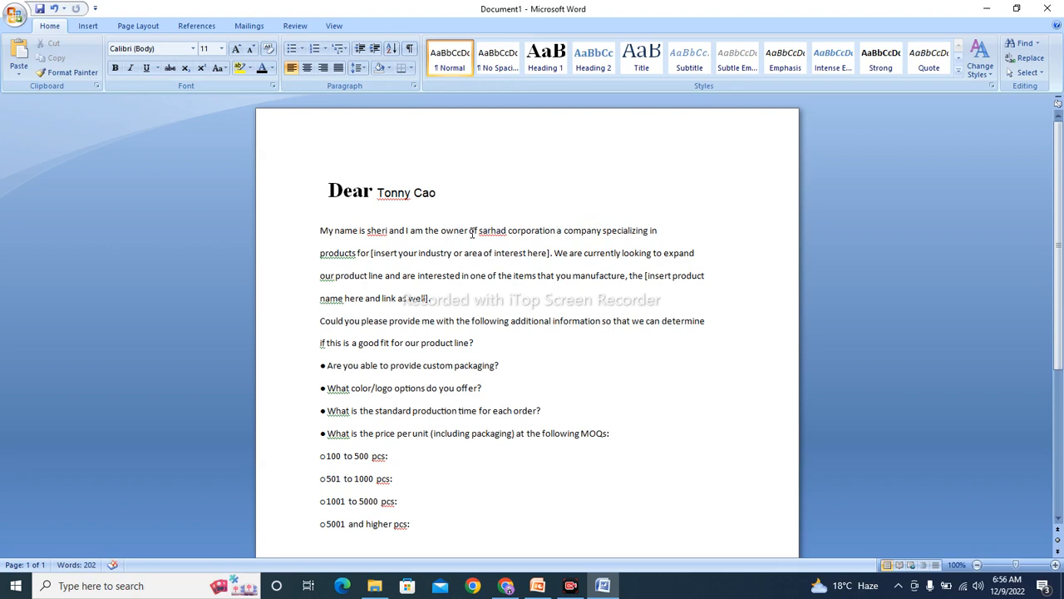
# Change the sender's role in the opening sentence from "owner" to "manager".
pyautogui.moveTo(468, 232); pyautogui.dragTo(445, 238)
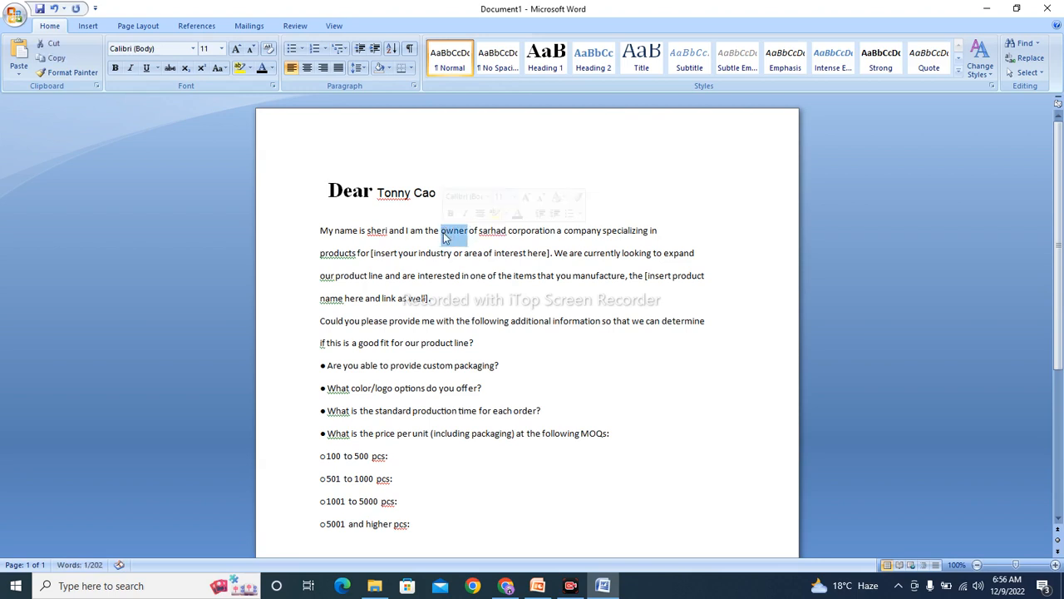
pyautogui.press('BackSpace')
pyautogui.write('man')
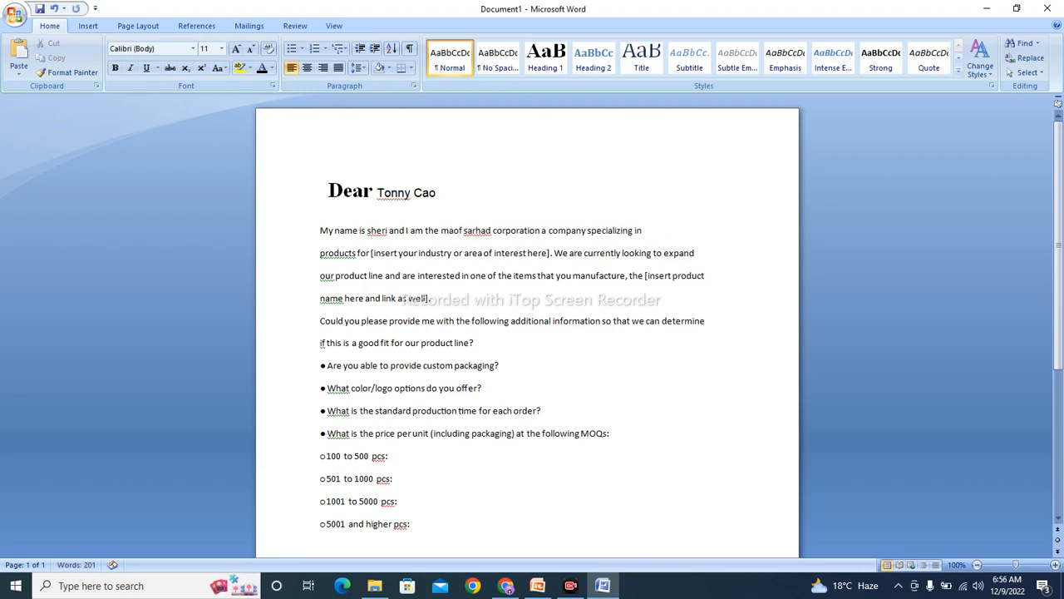
pyautogui.write('ager')
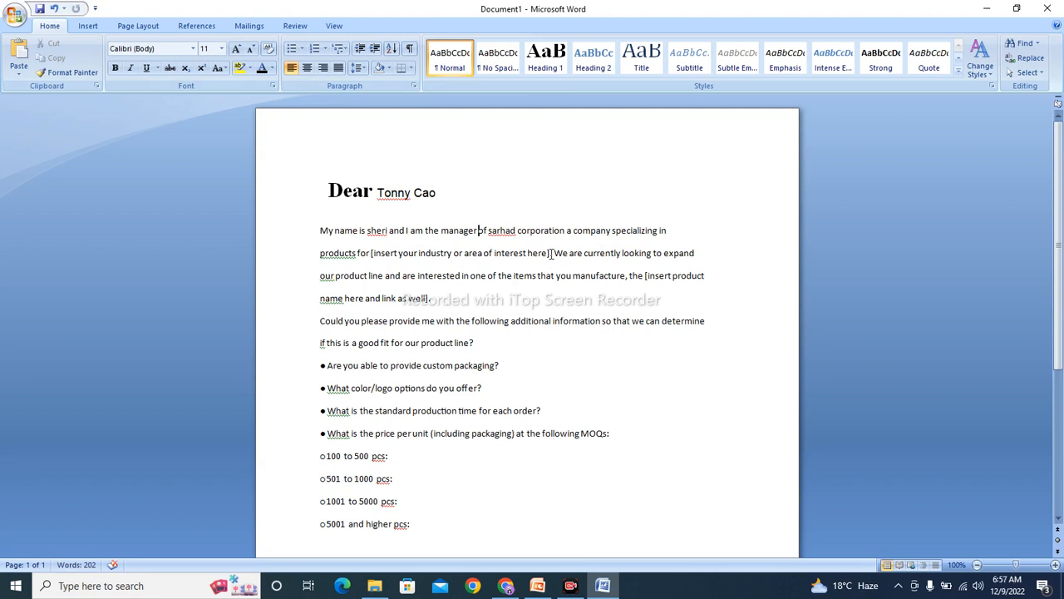
# Replace the [insert your industry or area of interest here] placeholder with "kichten and dining".
pyautogui.moveTo(553, 253); pyautogui.dragTo(369, 252)
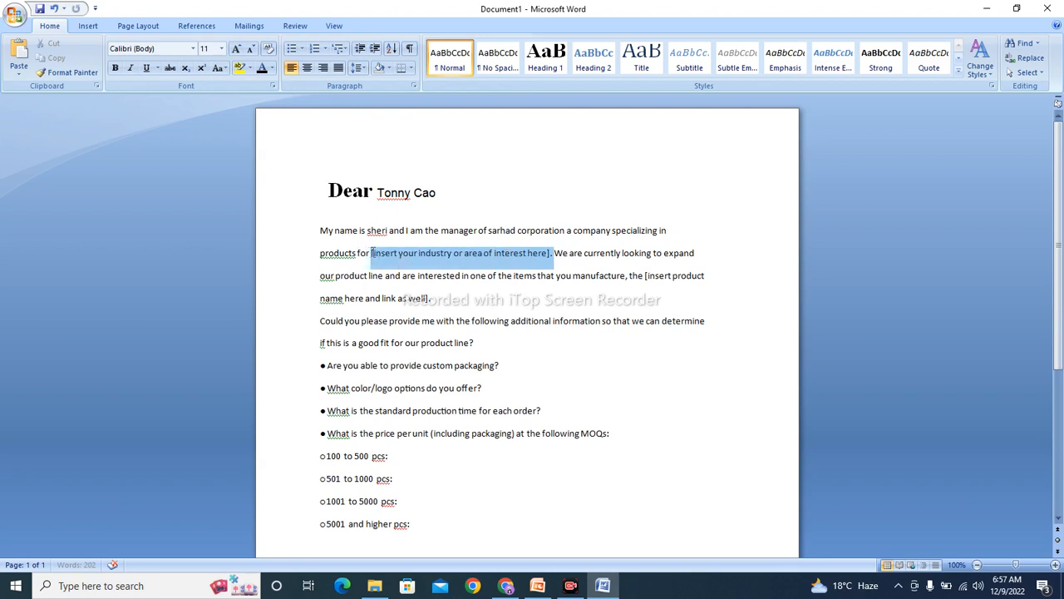
pyautogui.press('BackSpace')
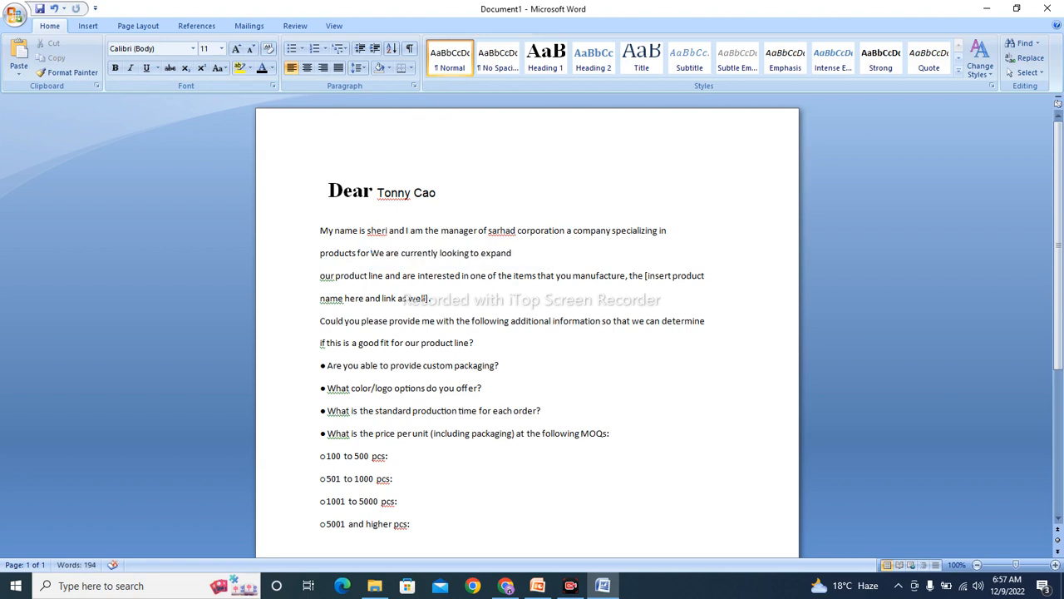
pyautogui.write('ki')
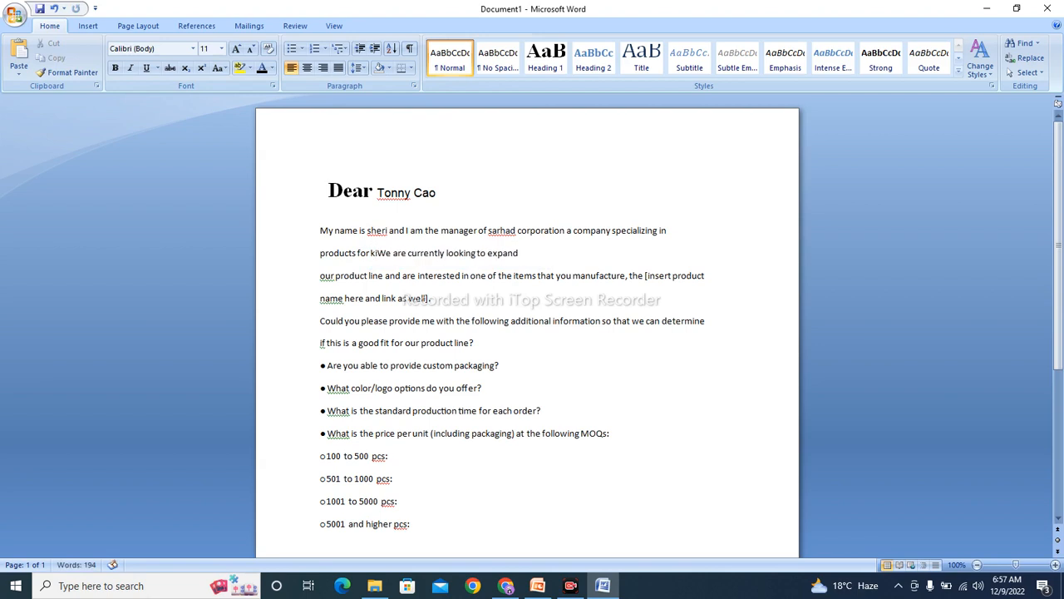
pyautogui.write('chten ')
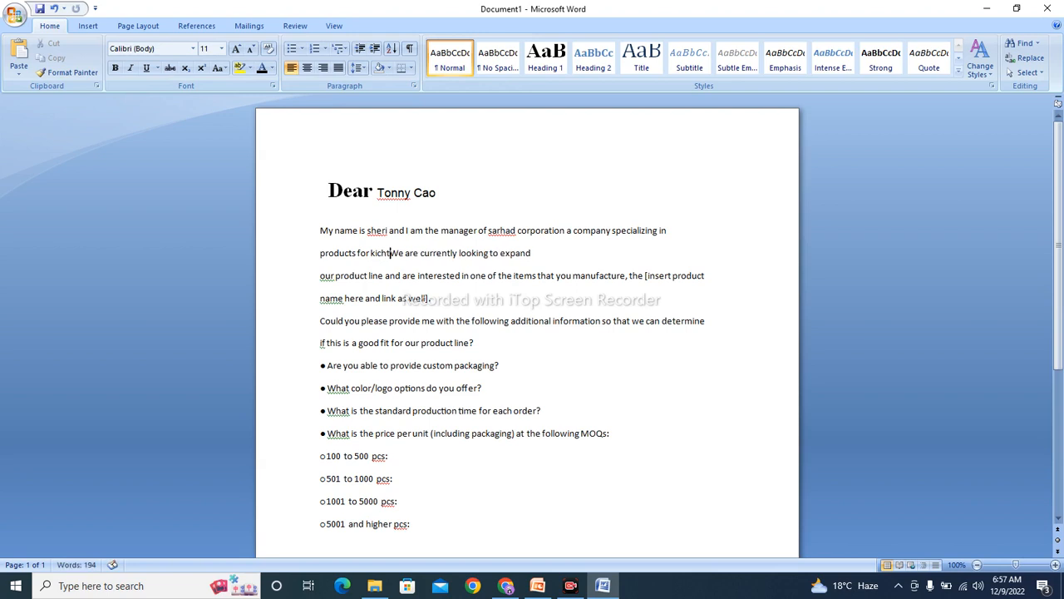
pyautogui.write('and d')
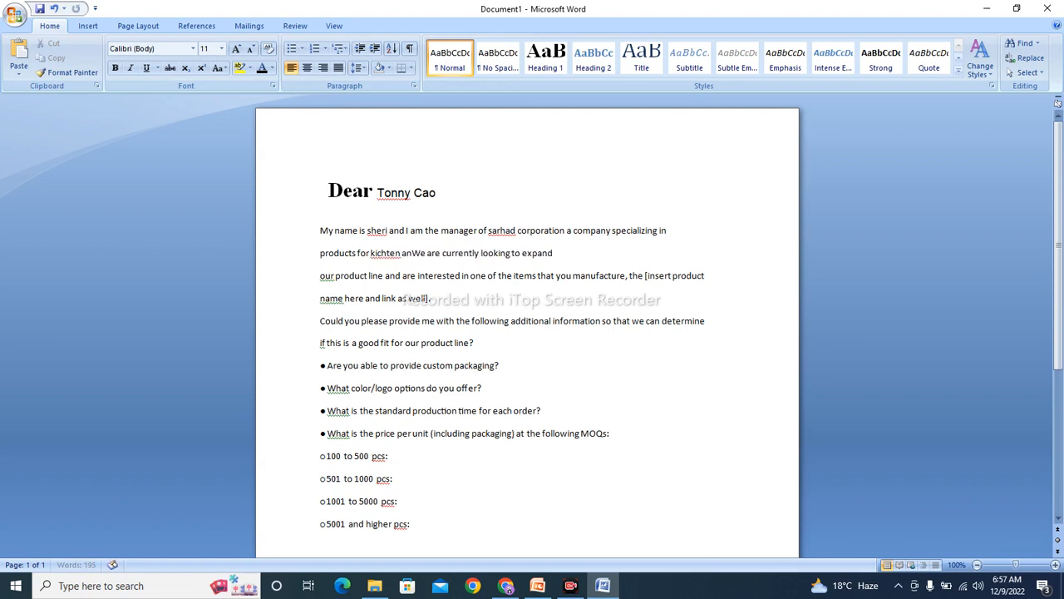
pyautogui.write('inin')
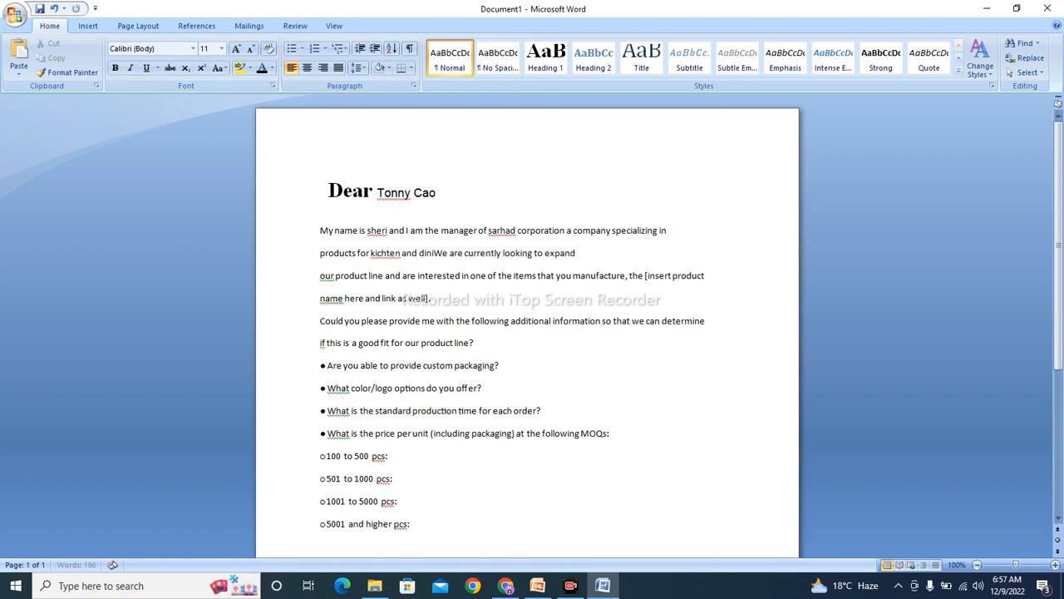
pyautogui.write('g')
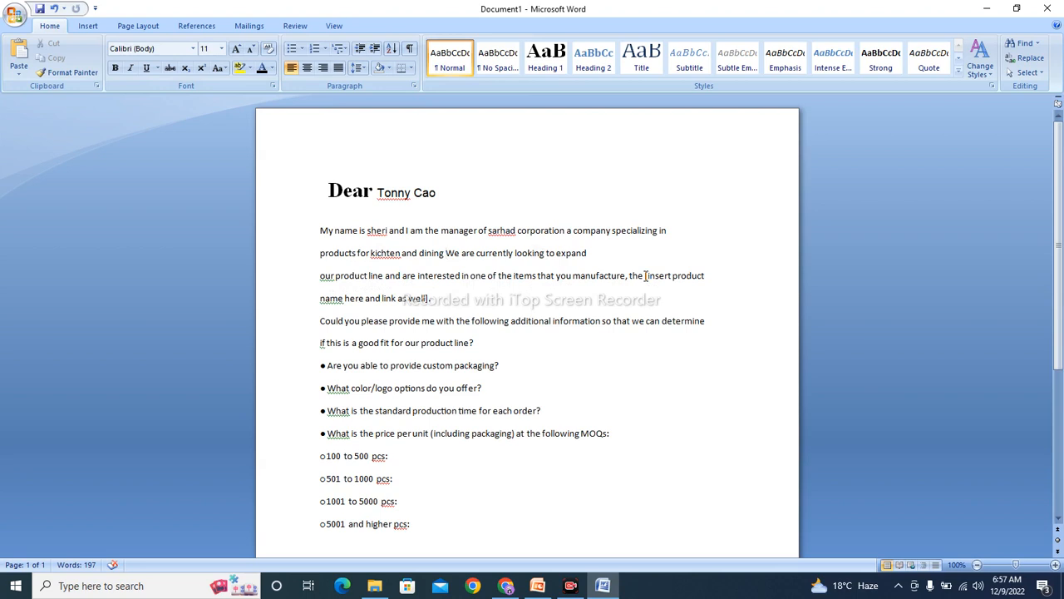
# Replace the [insert product name here and link as well] placeholder with "herb grinder".
pyautogui.moveTo(647, 275); pyautogui.dragTo(810, 301)
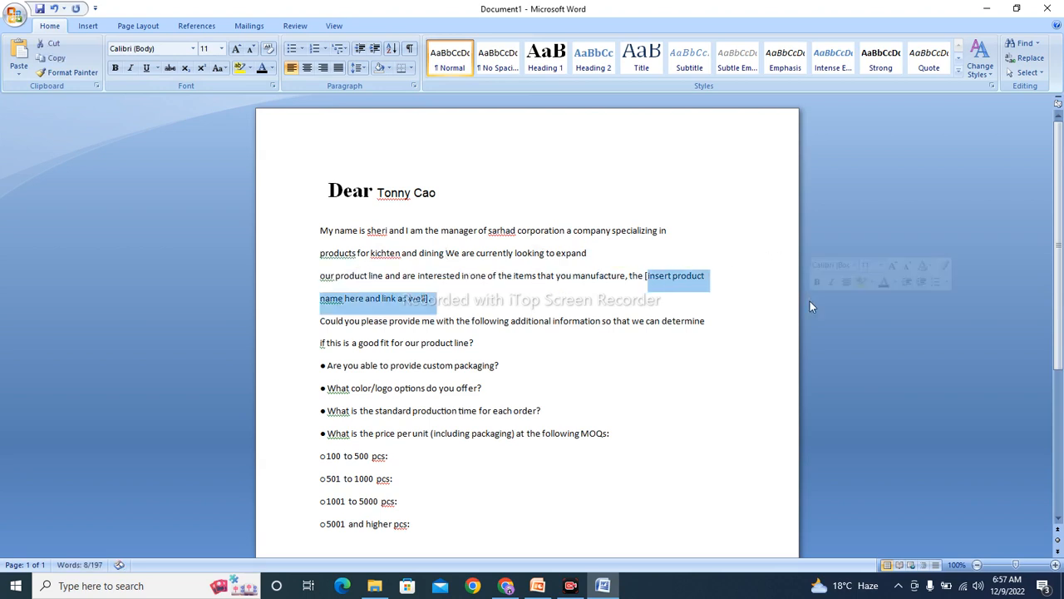
pyautogui.press('Delete')
pyautogui.write('herb ')
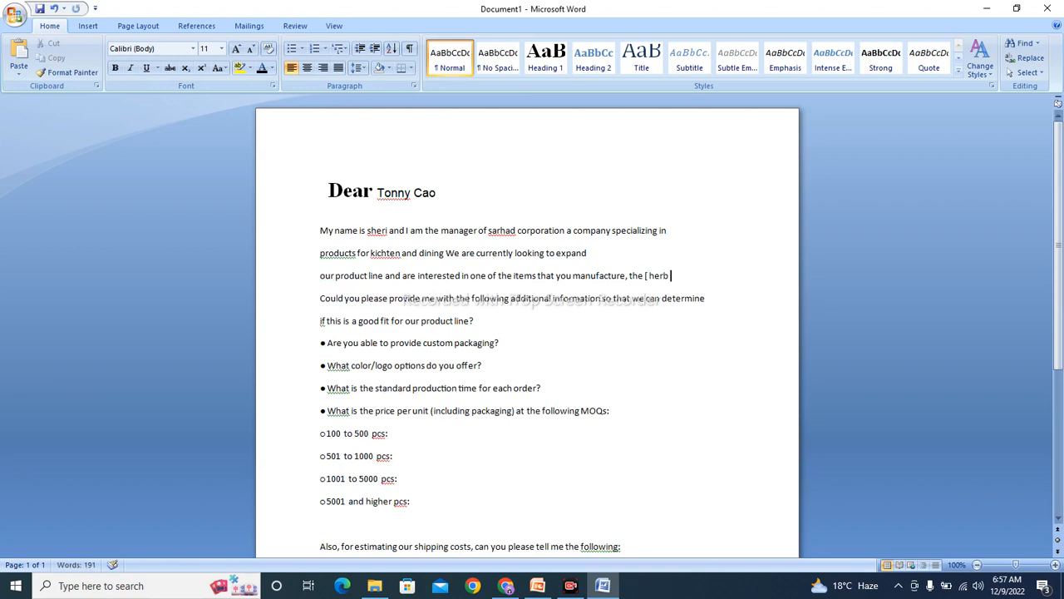
pyautogui.write('grinder')
pyautogui.write('fob and dd')
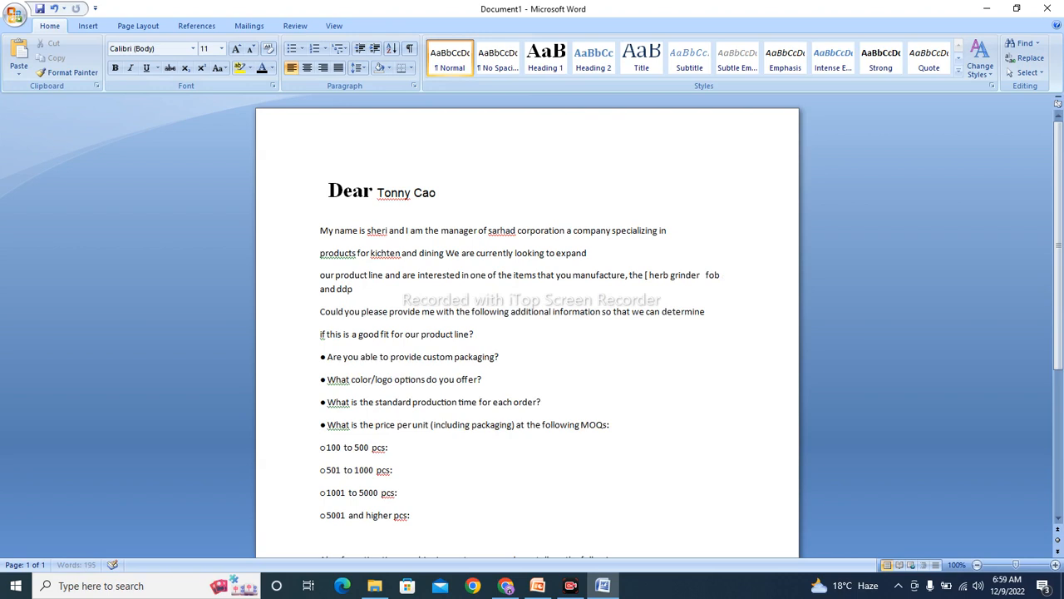
pyautogui.write('p')
pyautogui.press('BackSpace')
pyautogui.press('BackSpace')
pyautogui.press('BackSpace')
pyautogui.press('BackSpace')
pyautogui.press('BackSpace')
pyautogui.press('BackSpace')
pyautogui.press('BackSpace')
pyautogui.press('BackSpace')
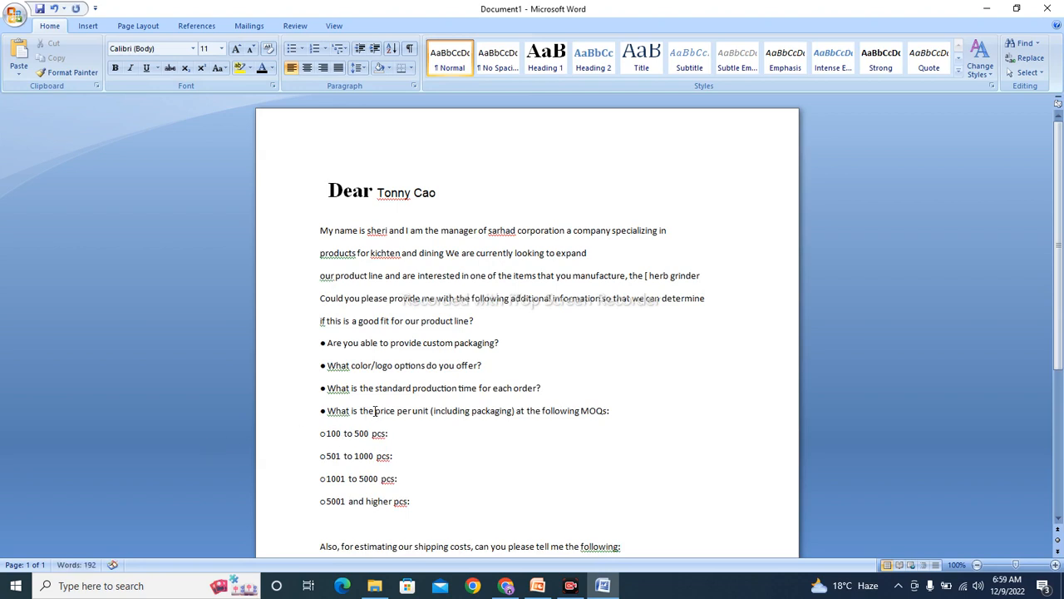
# Insert "fob and ddp" before "price per unit" in the question about pricing at different MOQs.
pyautogui.click(375, 411)
pyautogui.write('fob')
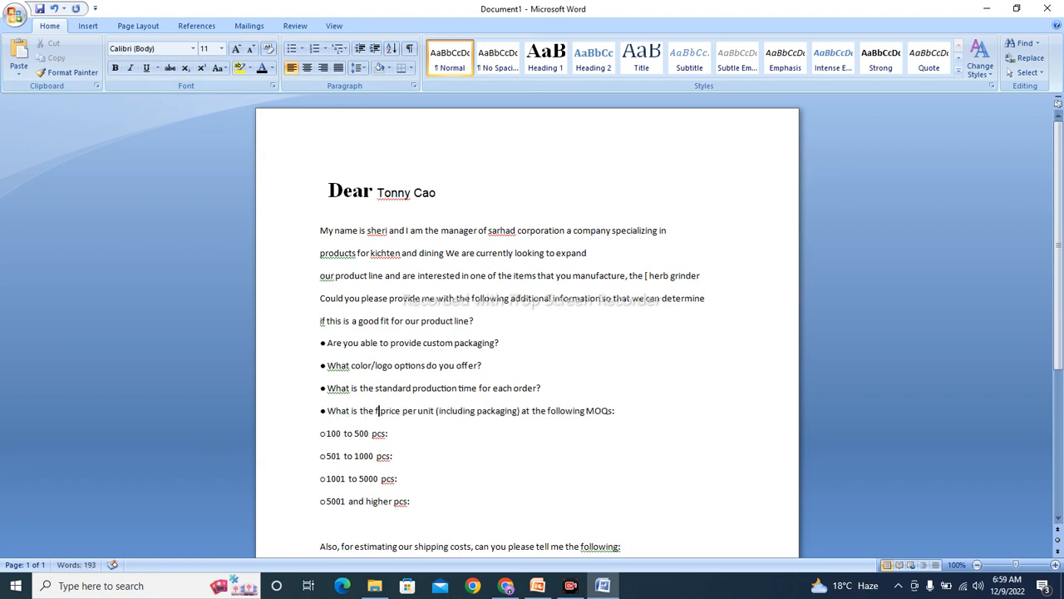
pyautogui.press('BackSpace')
pyautogui.write('and ddp')
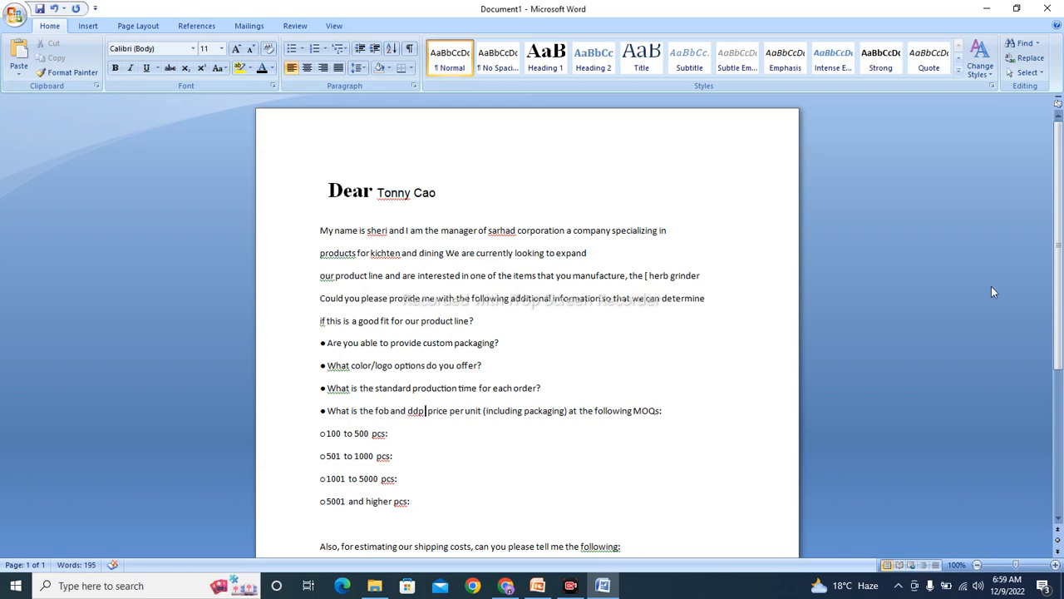
# Review the rest of the message, from the quantity tiers and shipping questions down to the signature block.
pyautogui.moveTo(1061, 223); pyautogui.dragTo(1061, 269)
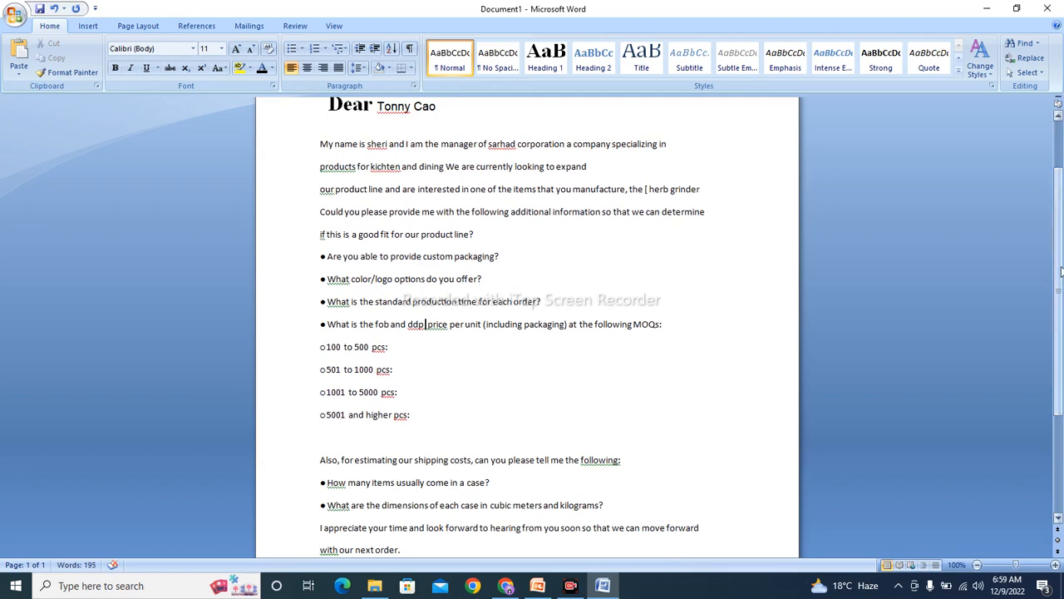
pyautogui.moveTo(1061, 271); pyautogui.dragTo(1061, 299)
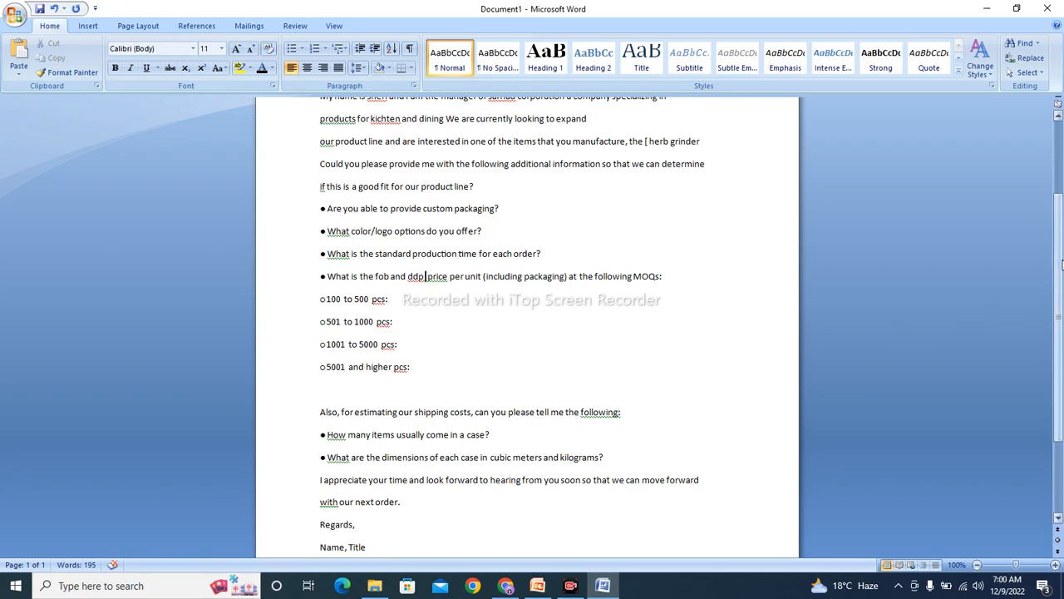
pyautogui.scroll(-2, 1062, 265)
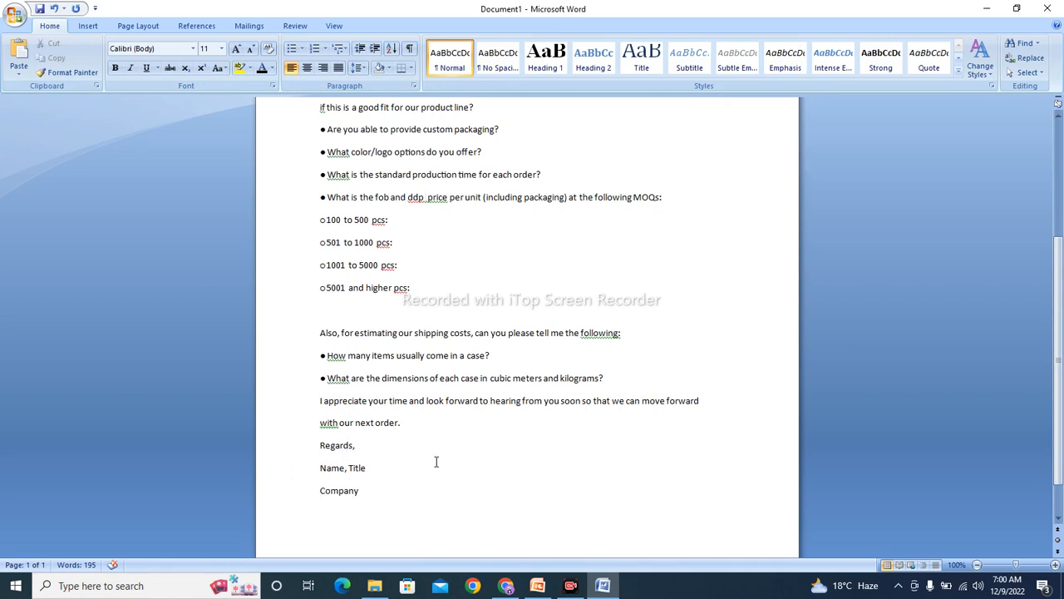
# Switch to Chrome, close the supplier chat on the herb grinder product page, and show the Alibaba message center.
pyautogui.moveTo(540, 585)
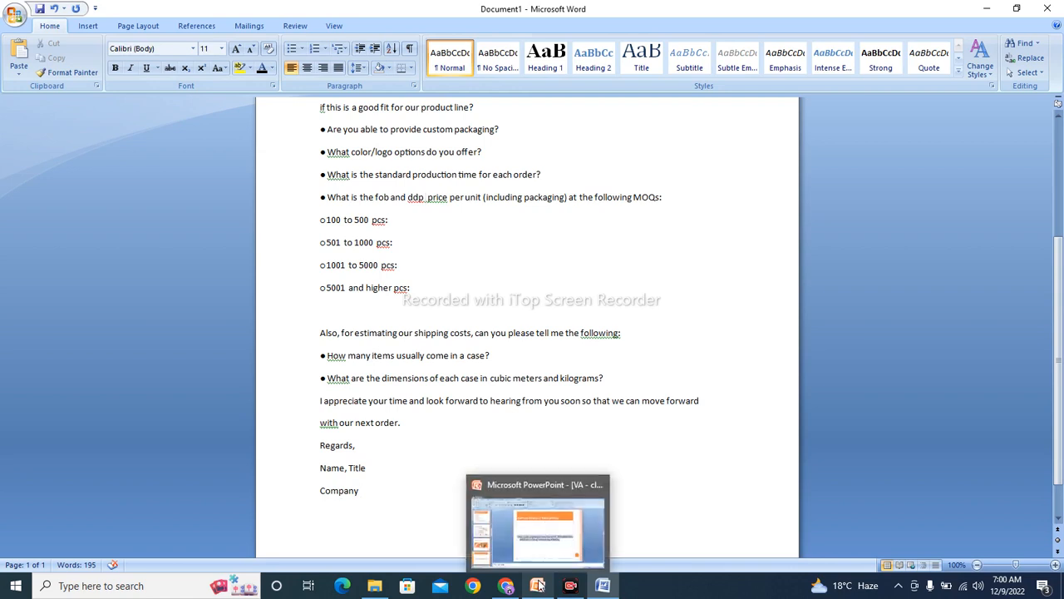
pyautogui.click(506, 585)
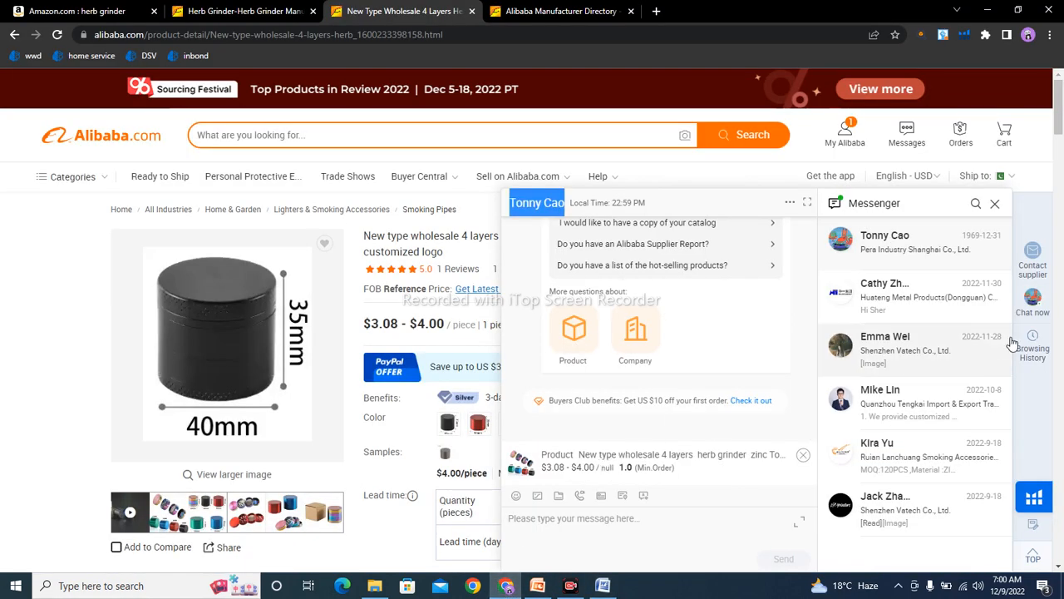
pyautogui.click(994, 204)
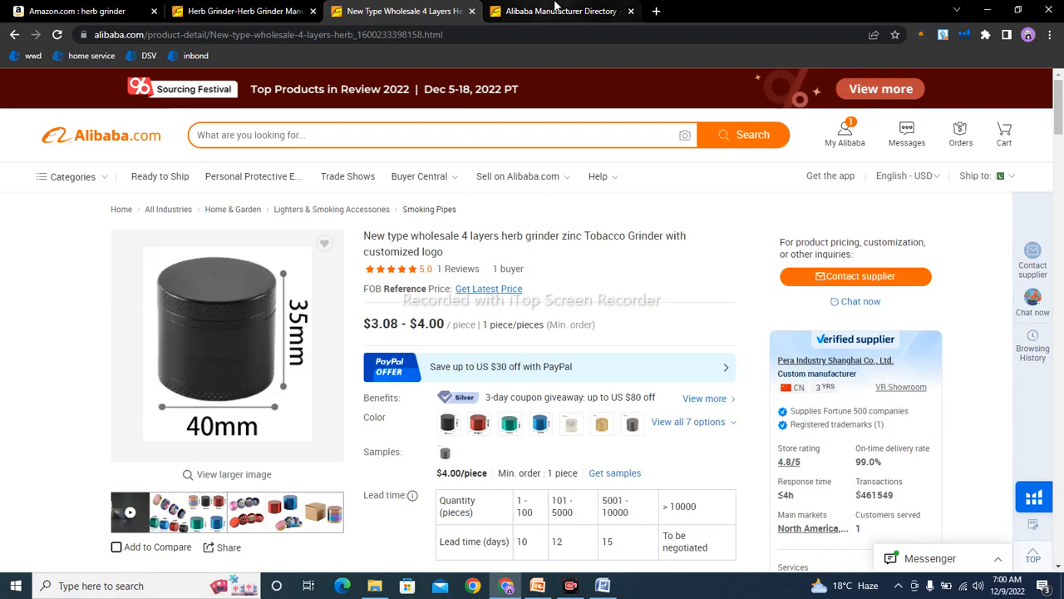
pyautogui.click(556, 10)
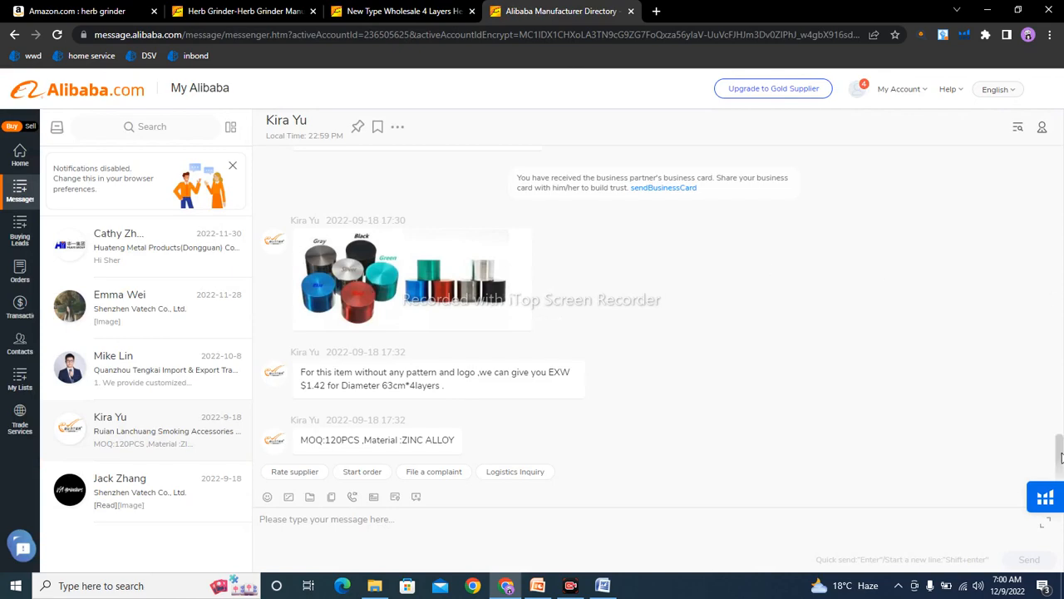
# Examine the supplier's replies in the open conversation, including the enlarged image of the answered questionnaire and the latest price messages.
pyautogui.moveTo(1061, 456); pyautogui.dragTo(1046, 344)
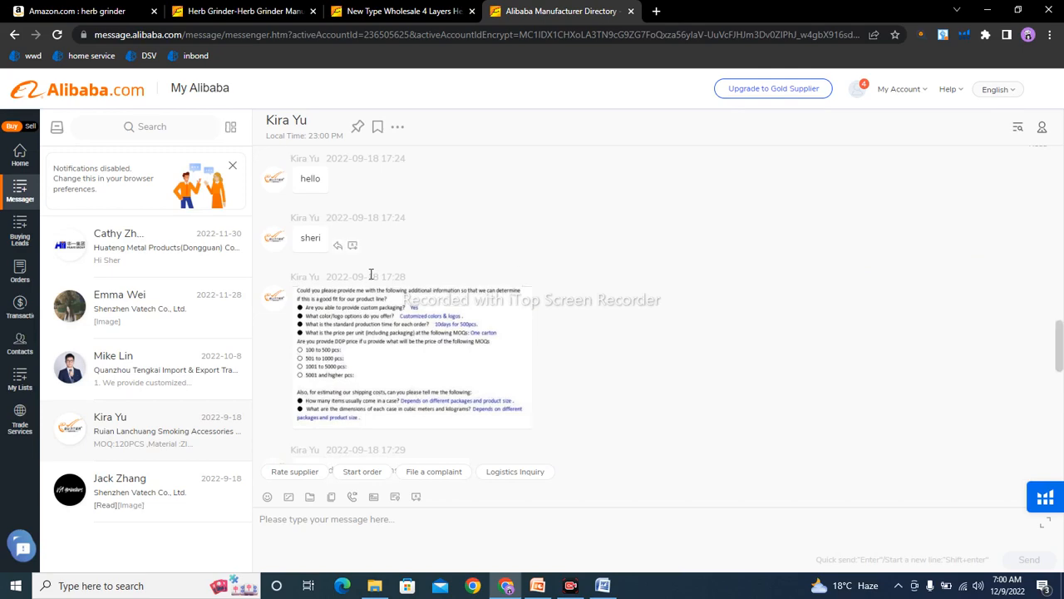
pyautogui.click(393, 350)
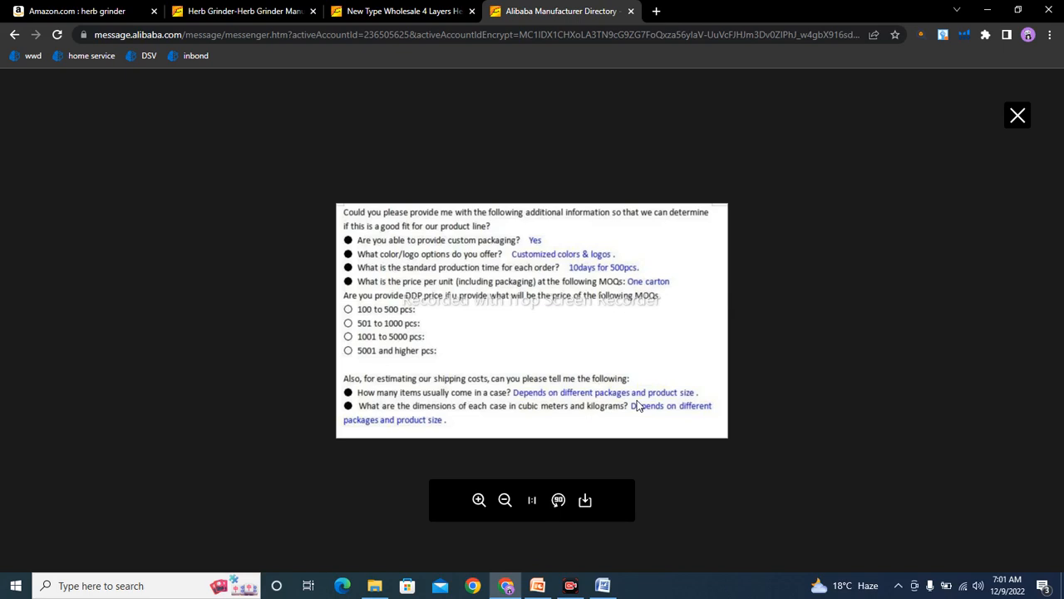
pyautogui.click(1018, 116)
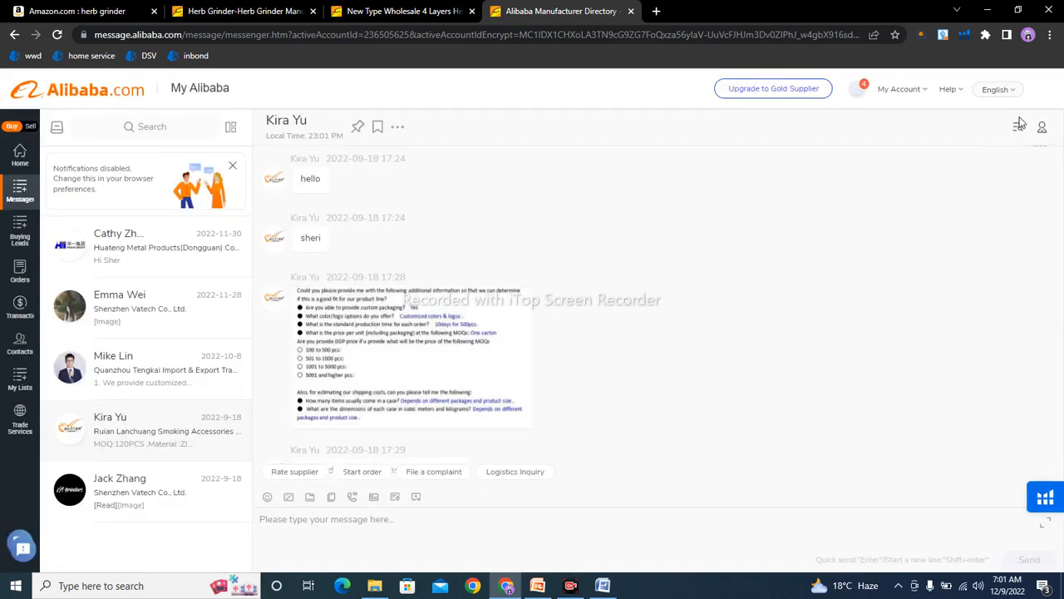
pyautogui.moveTo(1061, 352); pyautogui.dragTo(1061, 404)
pyautogui.moveTo(1059, 444); pyautogui.dragTo(1061, 470)
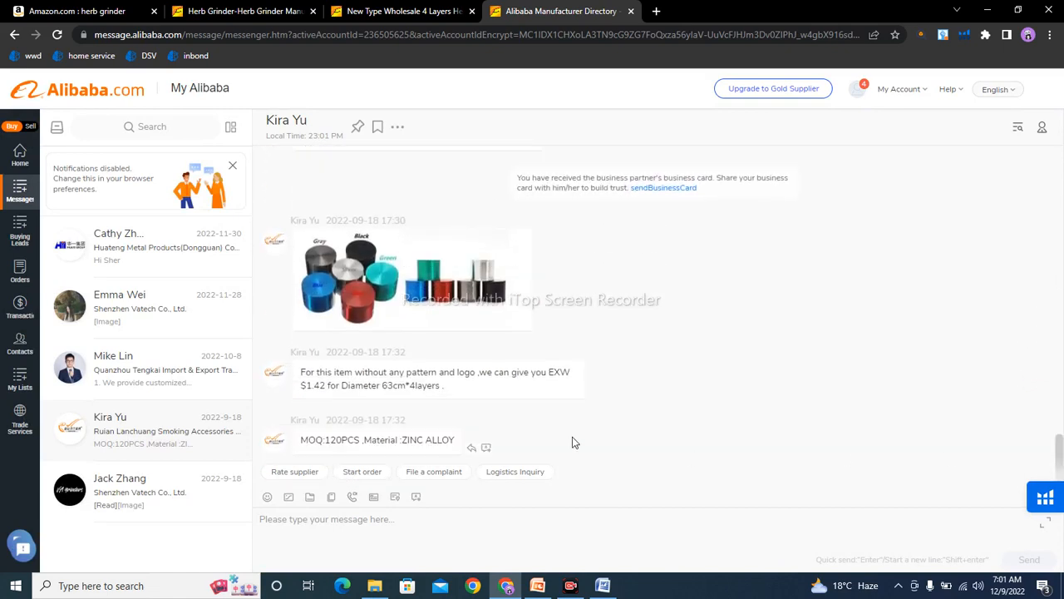
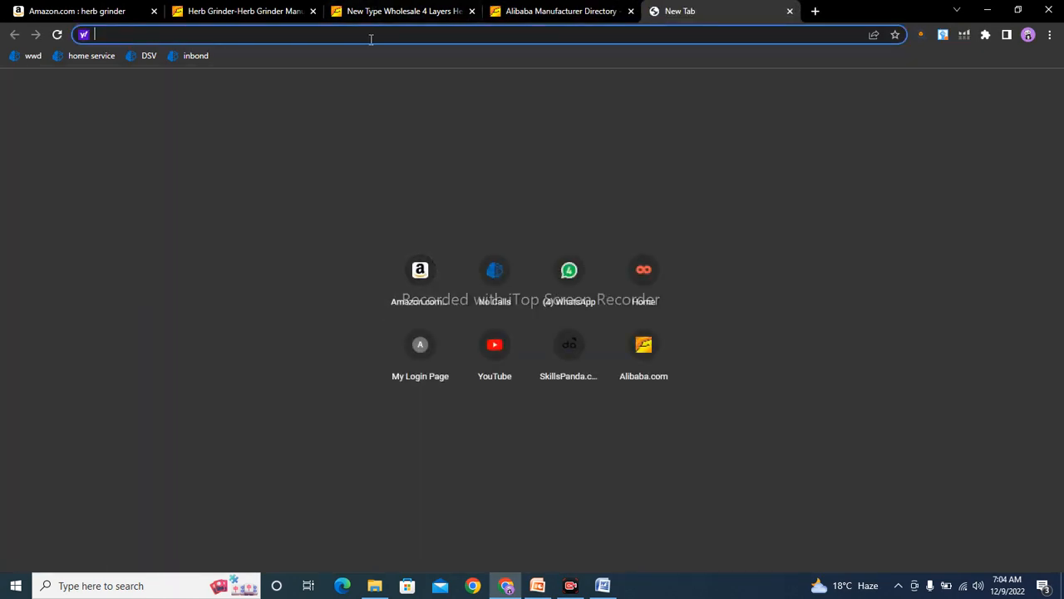
# Search the web for "amazon fba calculator" and open Seller Central's FBA profitability calculator as a guest.
pyautogui.write('amaz')
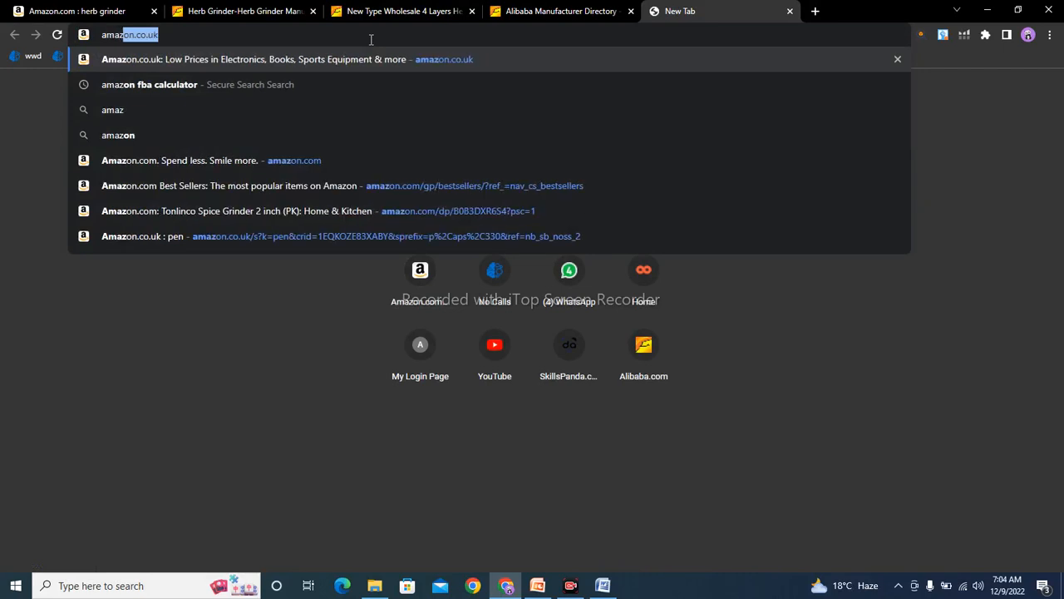
pyautogui.click(259, 84)
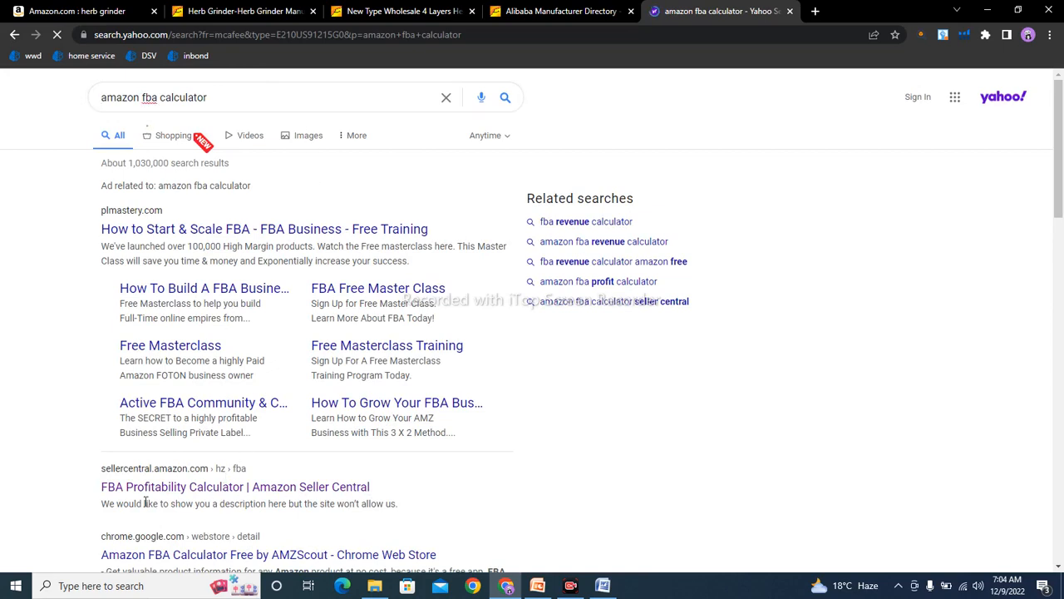
pyautogui.click(200, 488)
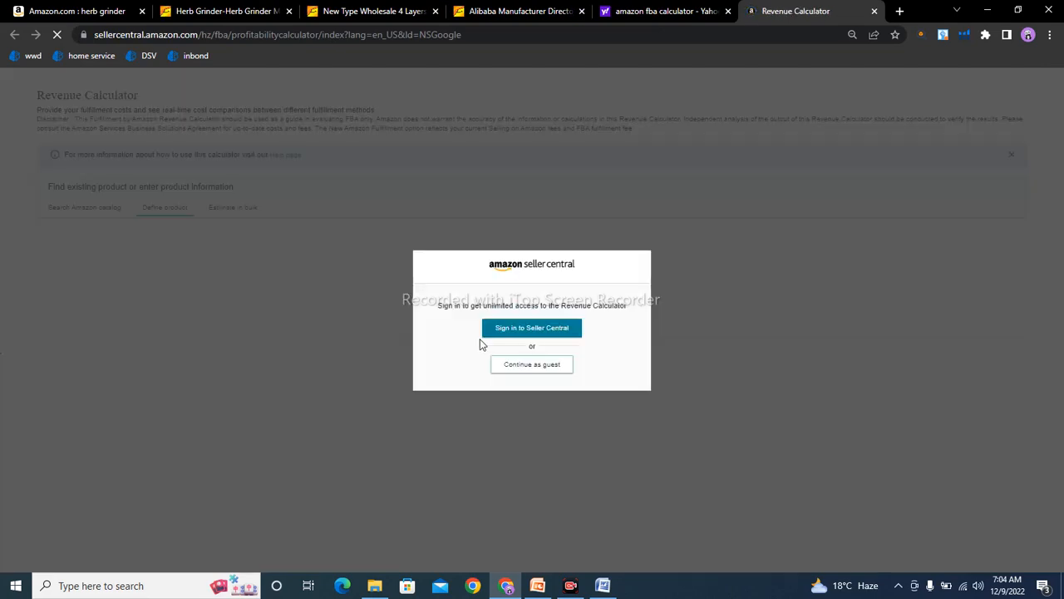
pyautogui.click(519, 367)
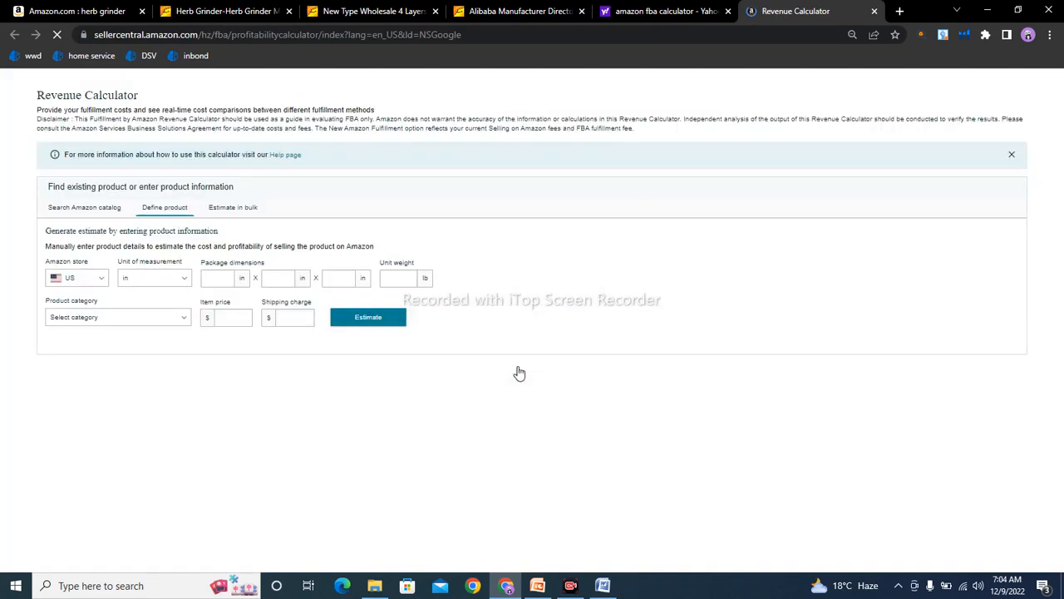
# Set the calculator to estimate from an existing Amazon catalog product, keeping US as the store.
pyautogui.click(82, 213)
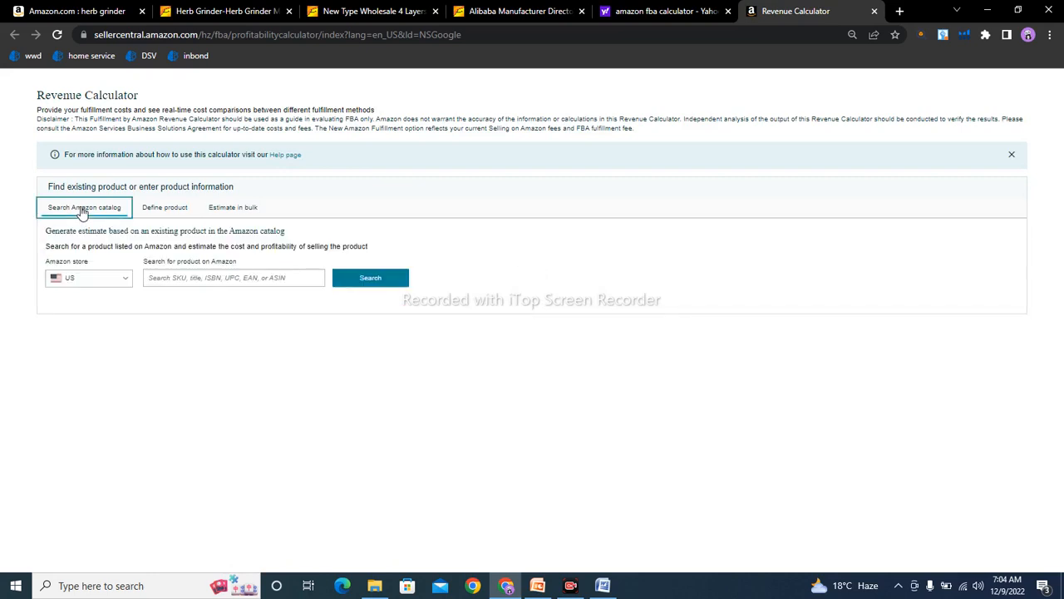
pyautogui.click(102, 284)
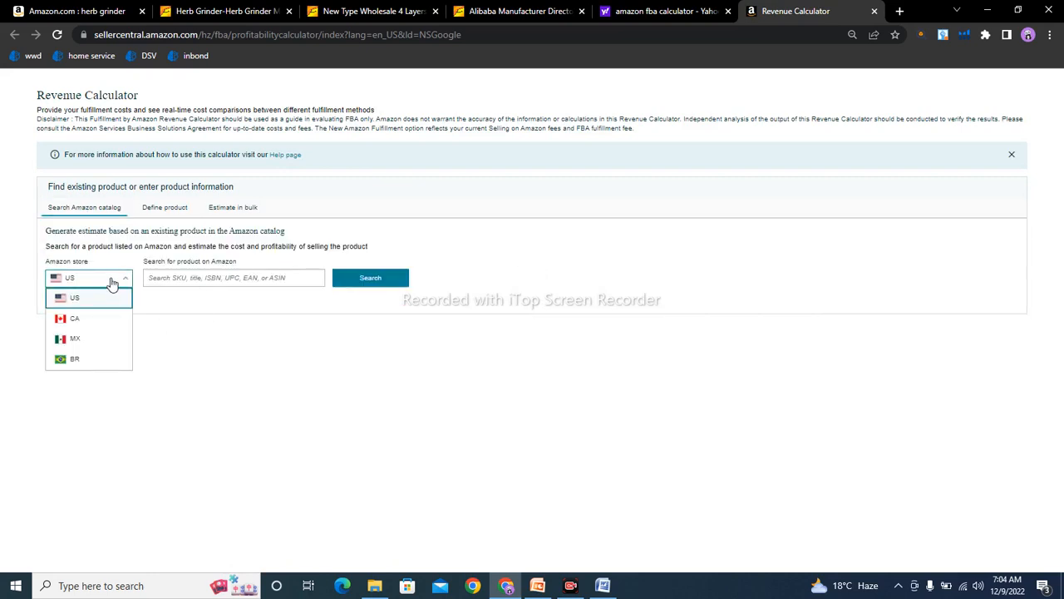
pyautogui.click(118, 281)
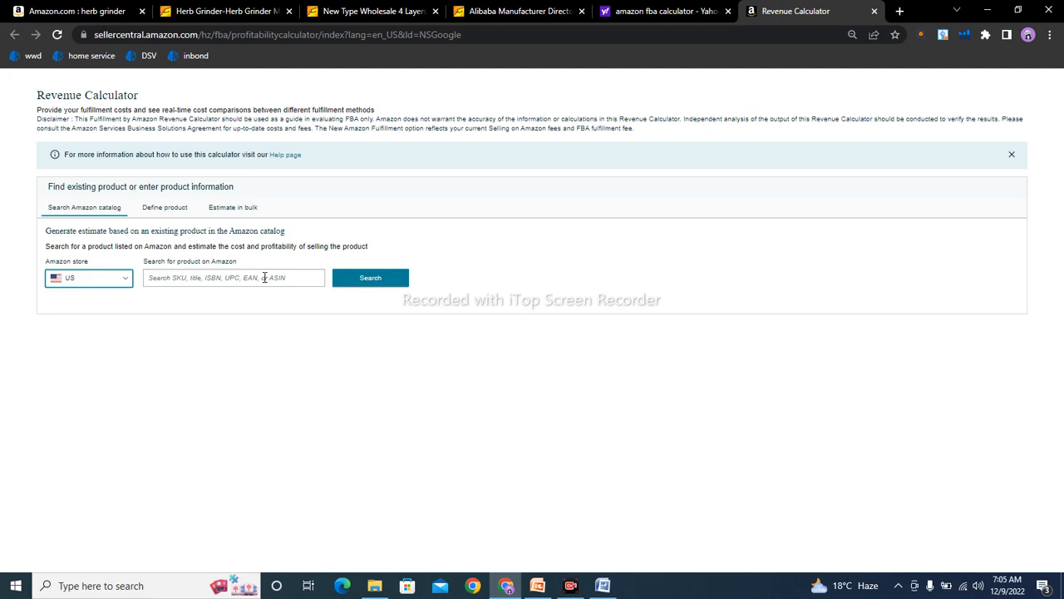
# Open the "Spice Grinder Medium 2 Inch" listing from the Amazon herb grinder results and copy its ASIN from the page address.
pyautogui.click(48, 7)
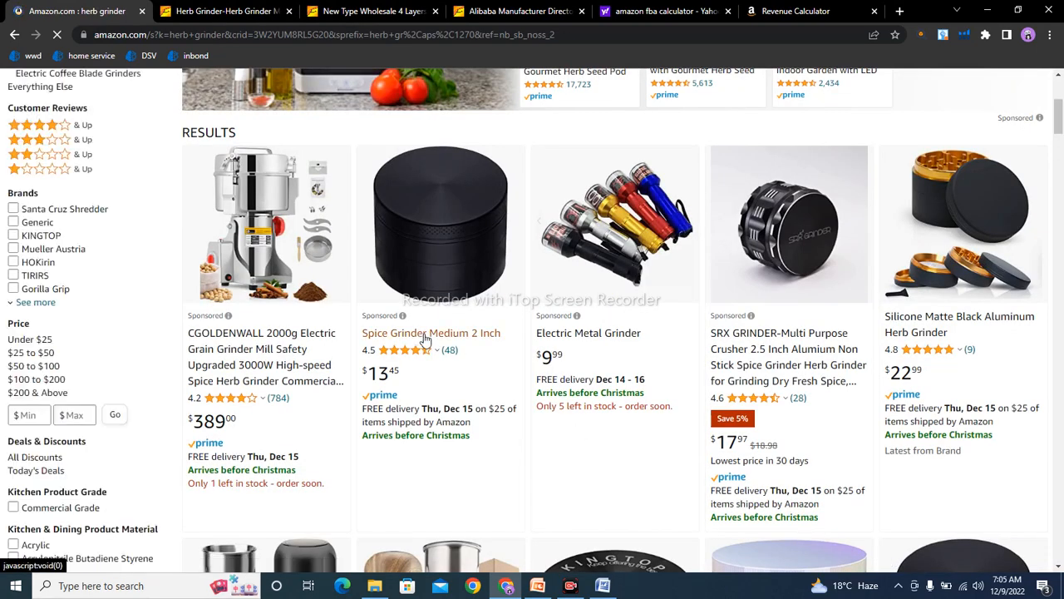
pyautogui.click(475, 271)
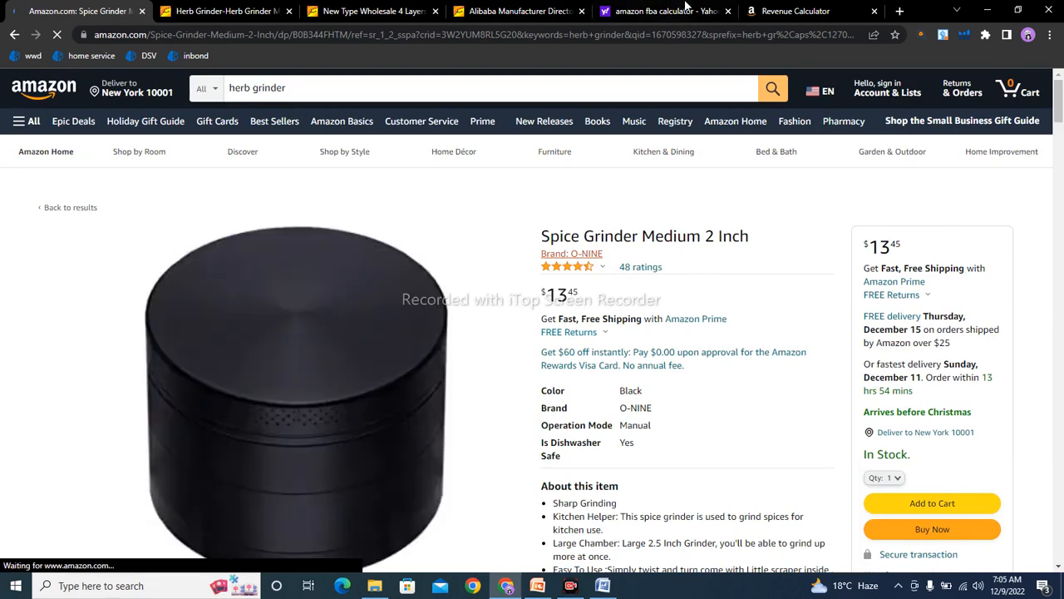
pyautogui.click(786, 10)
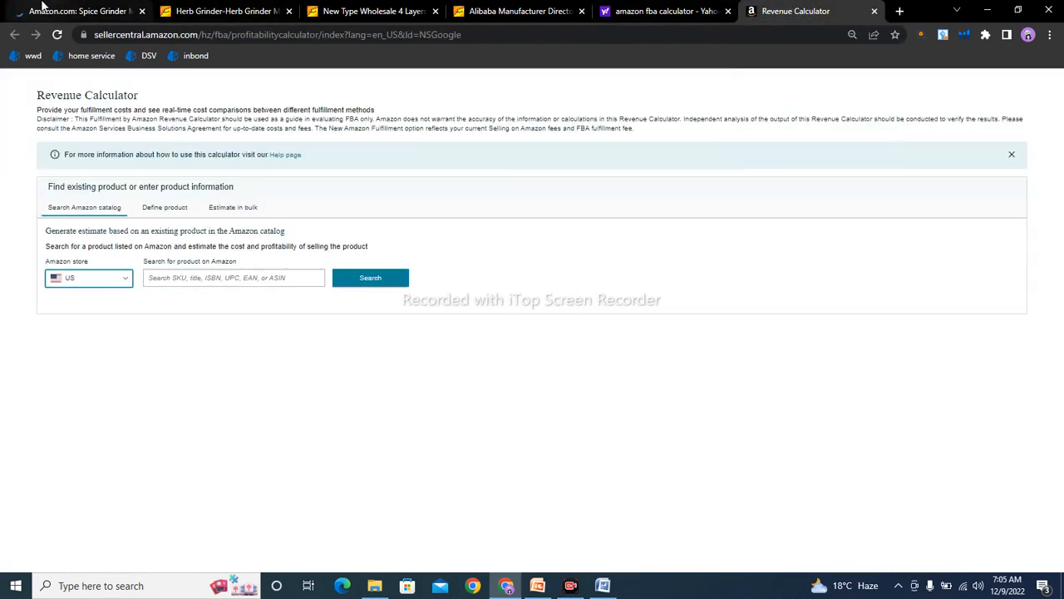
pyautogui.click(91, 11)
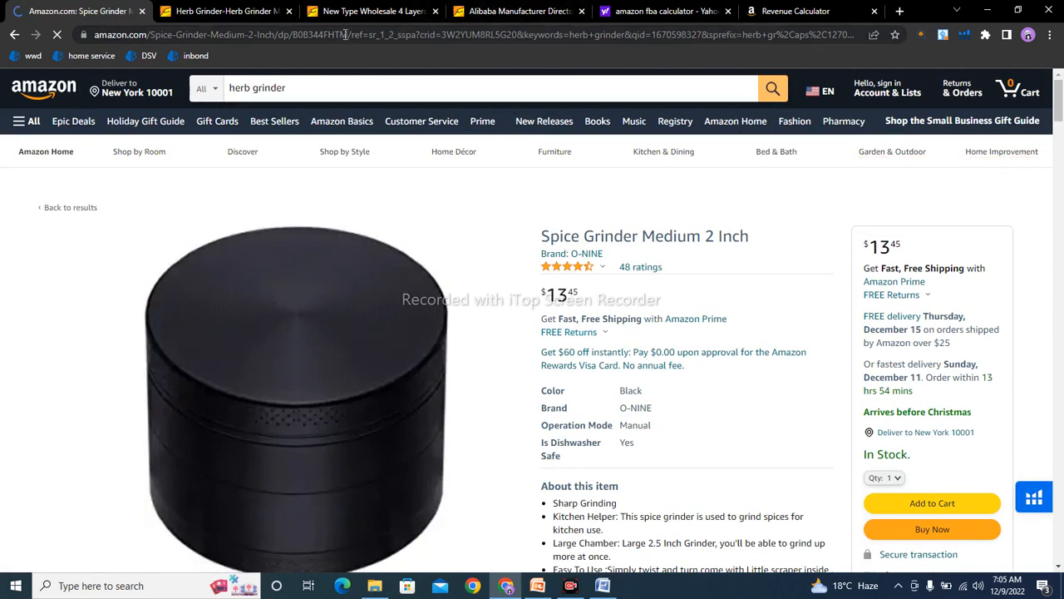
pyautogui.moveTo(348, 34); pyautogui.dragTo(296, 42)
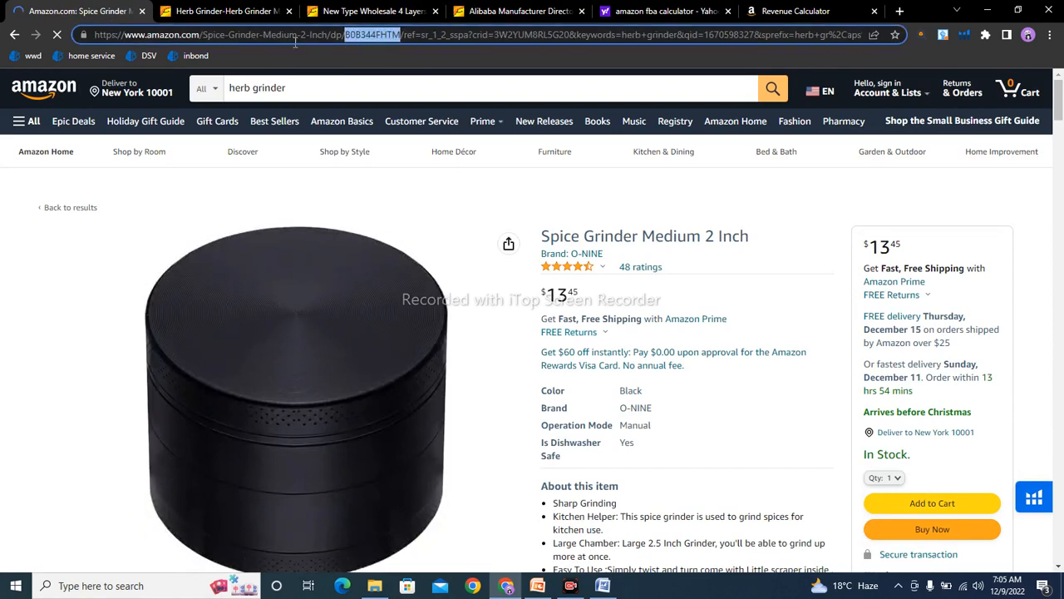
pyautogui.rightClick(362, 36)
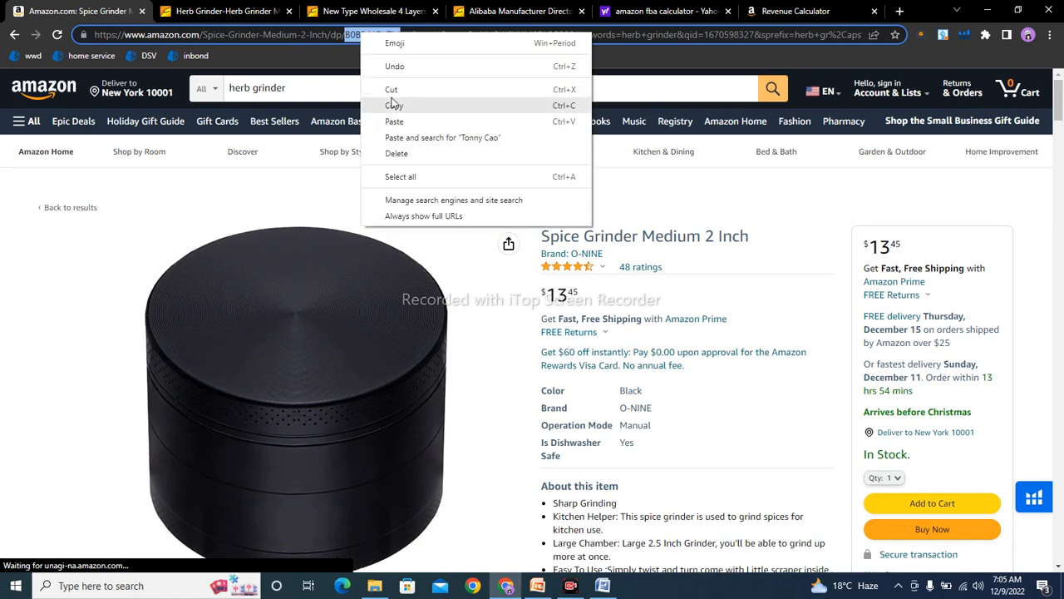
pyautogui.click(400, 106)
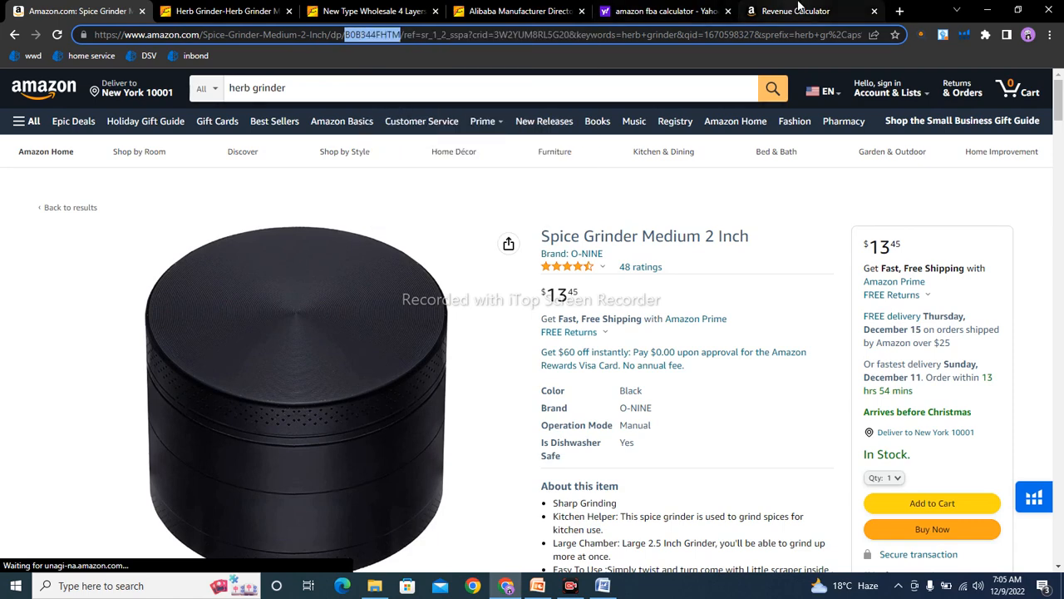
# Look up ASIN B0B344FHTM in the Revenue Calculator and view its fulfillment cost comparison.
pyautogui.click(799, 11)
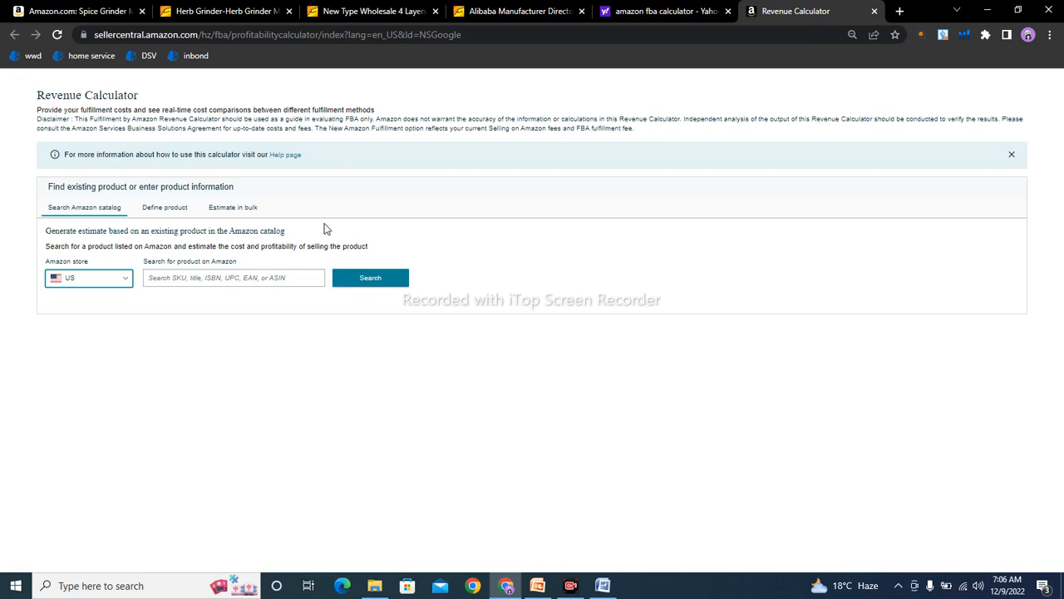
pyautogui.rightClick(218, 276)
pyautogui.click(288, 382)
pyautogui.click(370, 278)
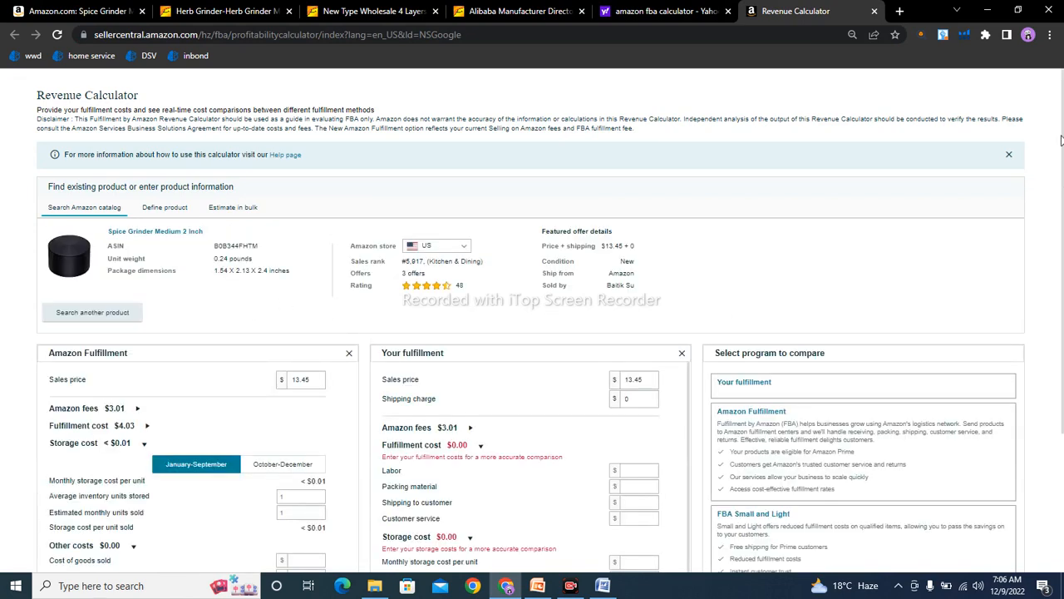
pyautogui.scroll(-2, 1016, 205)
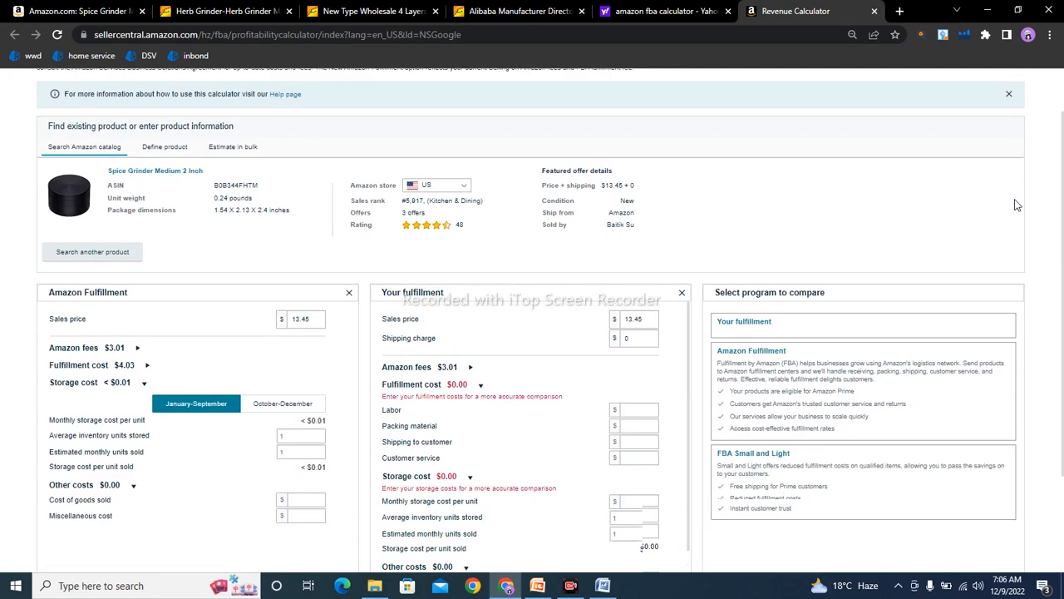
# In the Amazon Fulfillment estimate, set the sales price to $13 and the cost of goods sold to $1.42.
pyautogui.scroll(-1, 1014, 201)
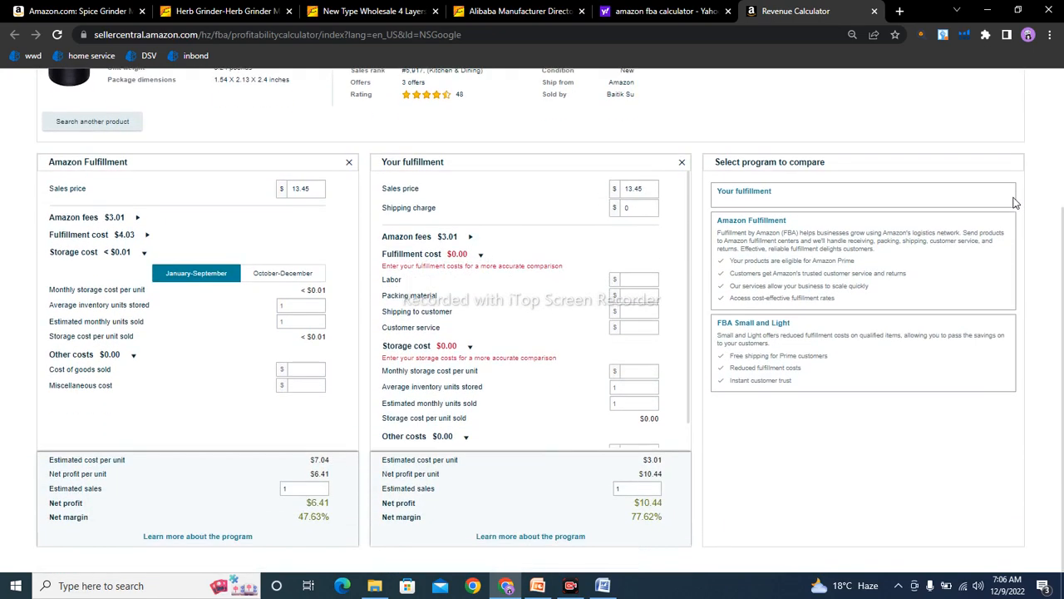
pyautogui.click(304, 191)
pyautogui.click(310, 189)
pyautogui.click(300, 369)
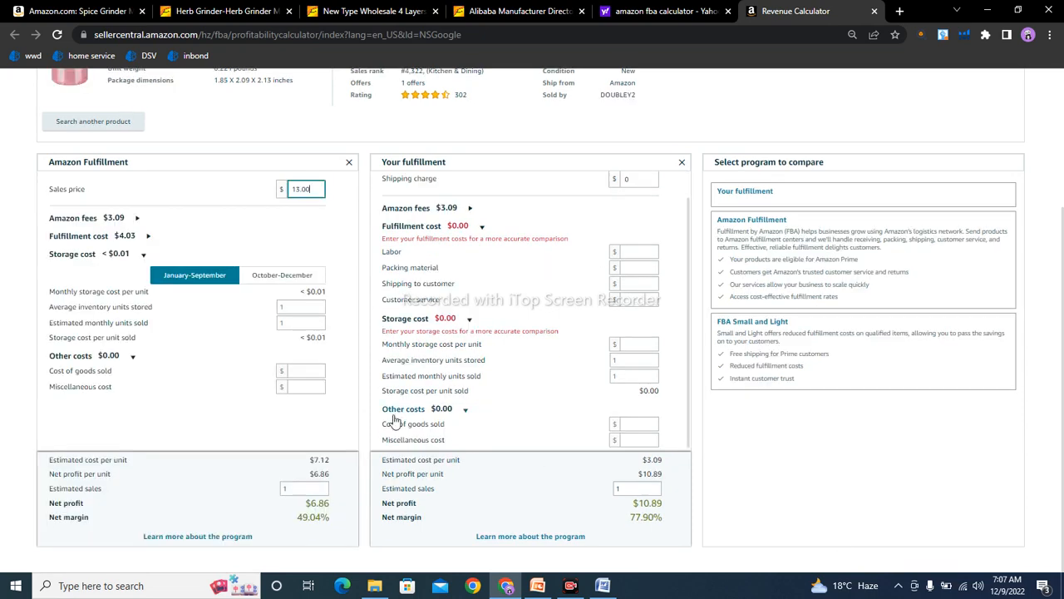
pyautogui.click(302, 371)
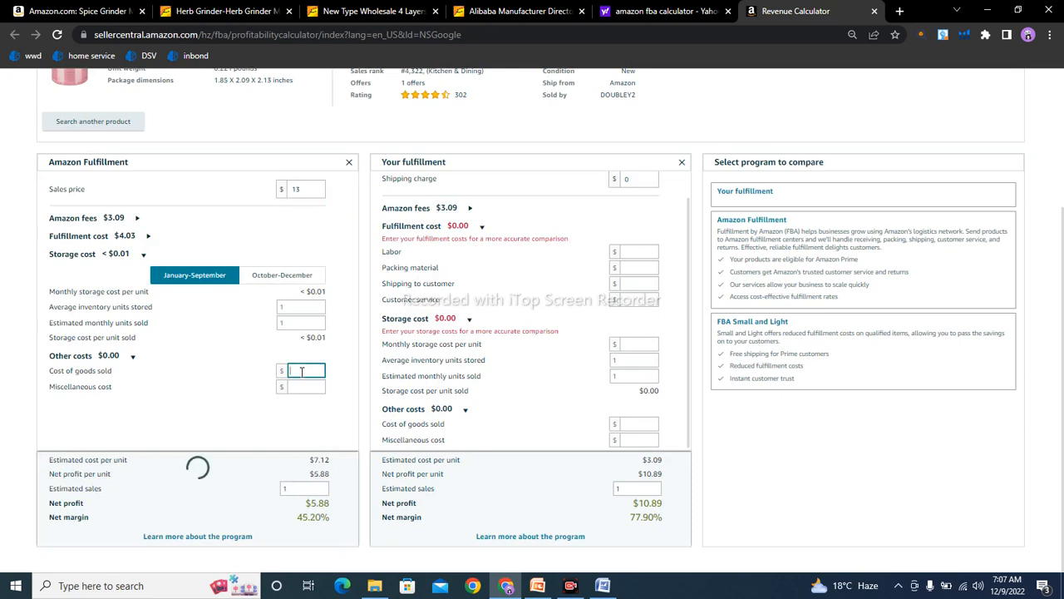
pyautogui.write('1.42')
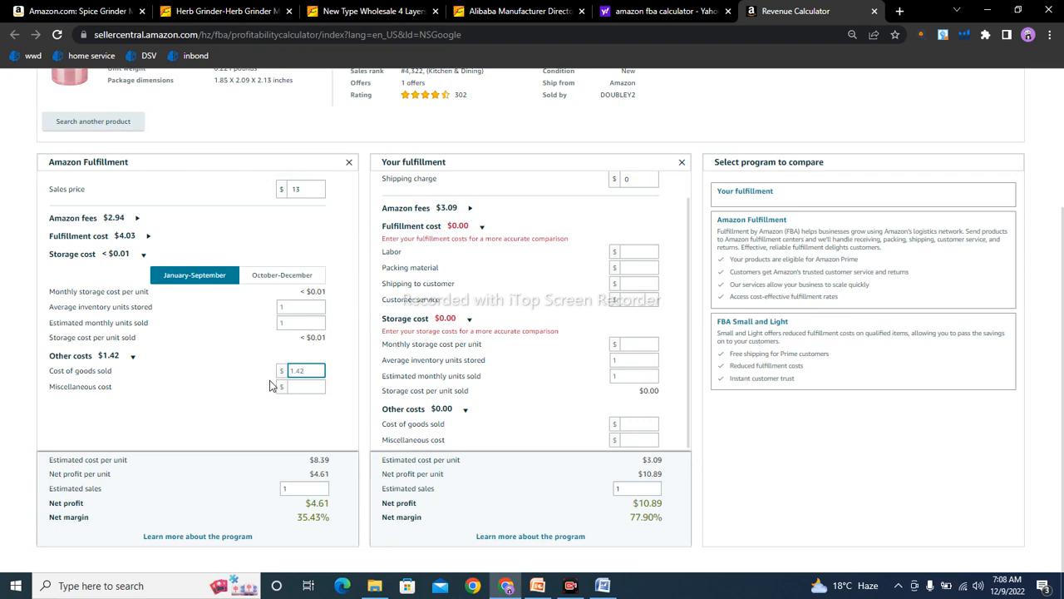
# Set the miscellaneous cost in the Amazon Fulfillment estimate to $2 and recalculate the net margin.
pyautogui.click(312, 387)
pyautogui.write('2')
pyautogui.press('Tab')
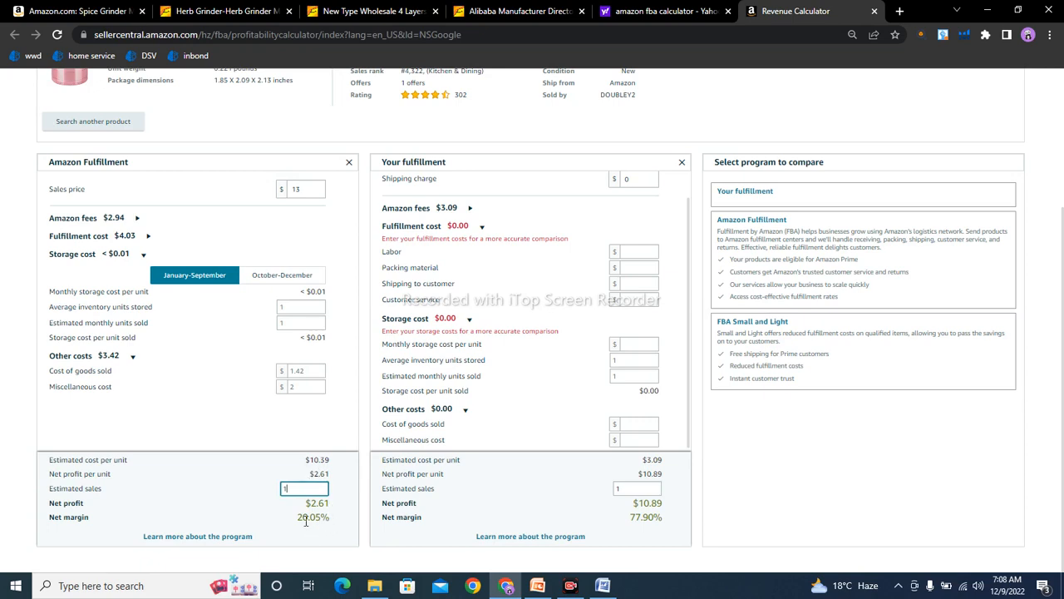
# Lower the miscellaneous cost in the Amazon Fulfillment estimate to $1, keeping the sales price at $13.
pyautogui.click(298, 191)
pyautogui.click(302, 385)
pyautogui.press('BackSpace')
pyautogui.write('1')
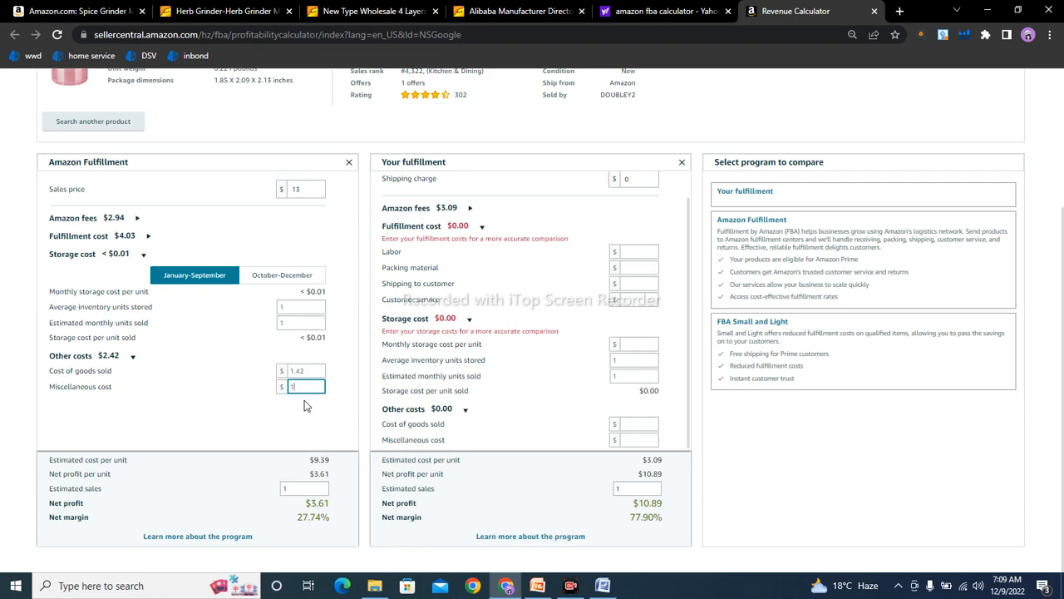
pyautogui.click(247, 388)
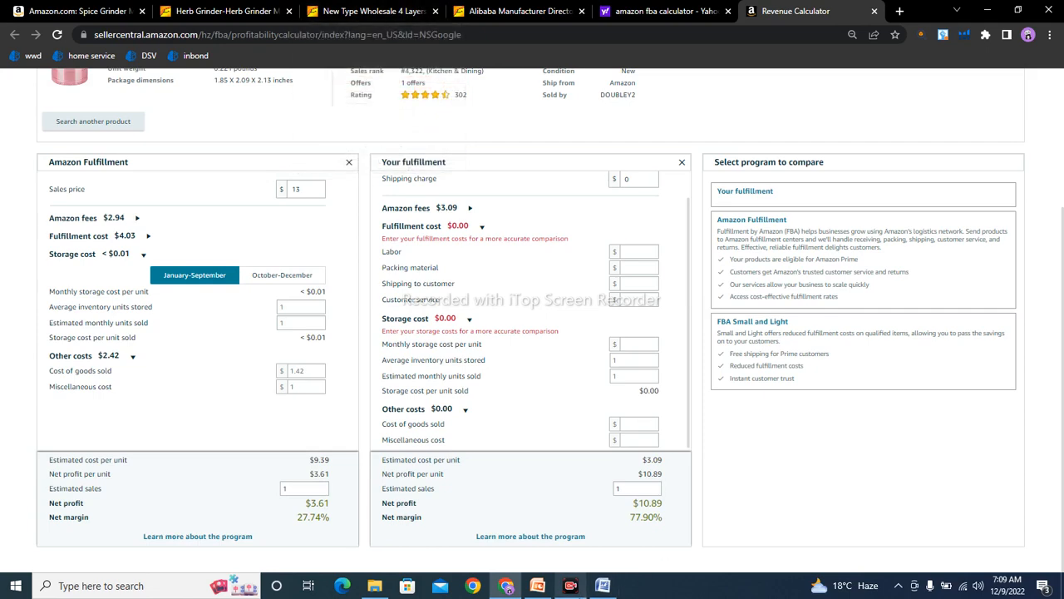
# Switch to the product sourcing presentation in PowerPoint and advance from the Profit Margins slide to the Consolidation slide.
pyautogui.click(536, 588)
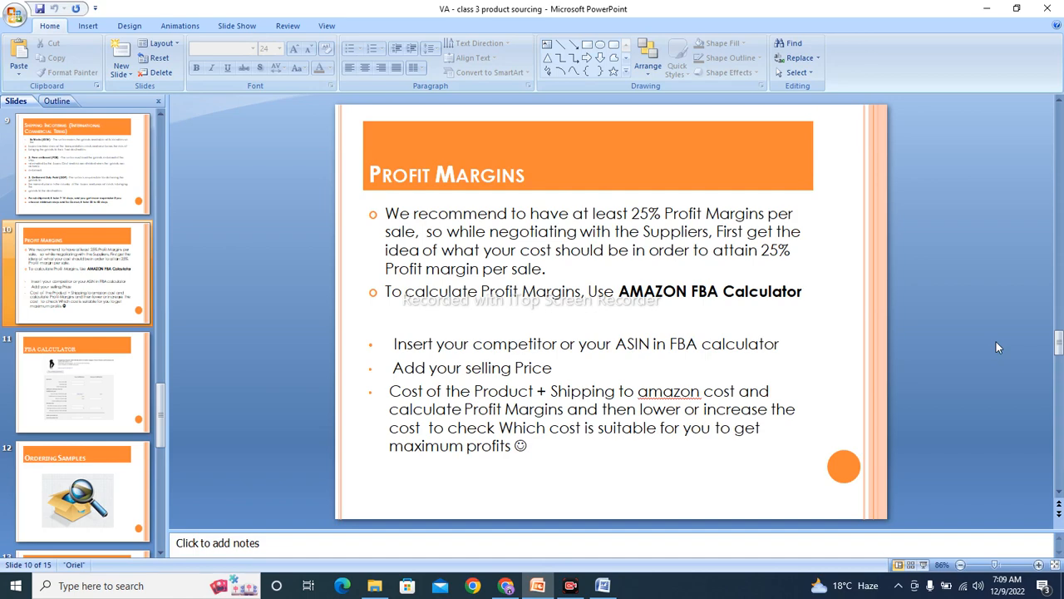
pyautogui.scroll(-3, 997, 342)
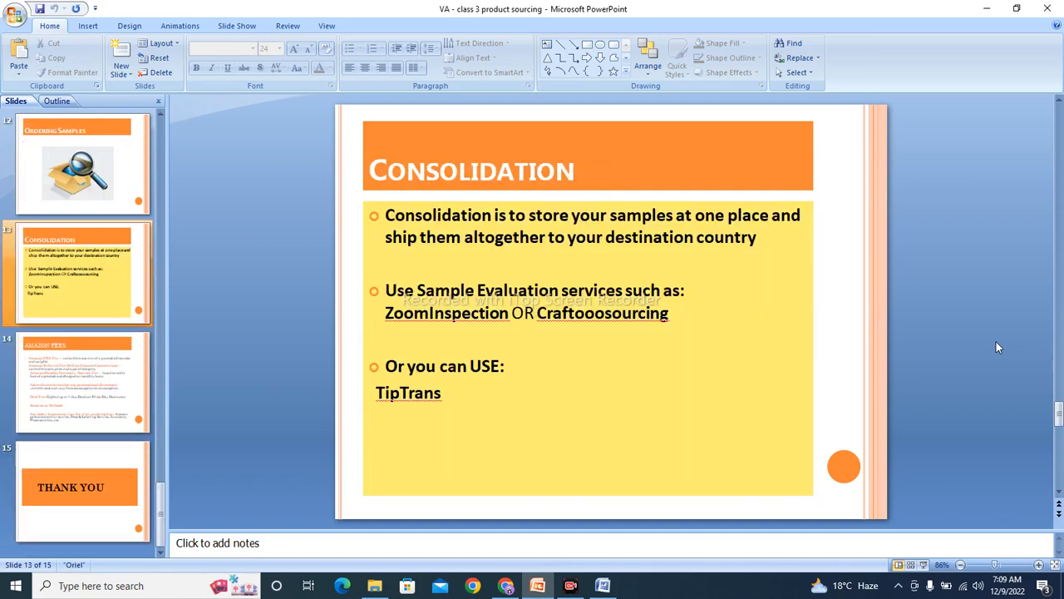